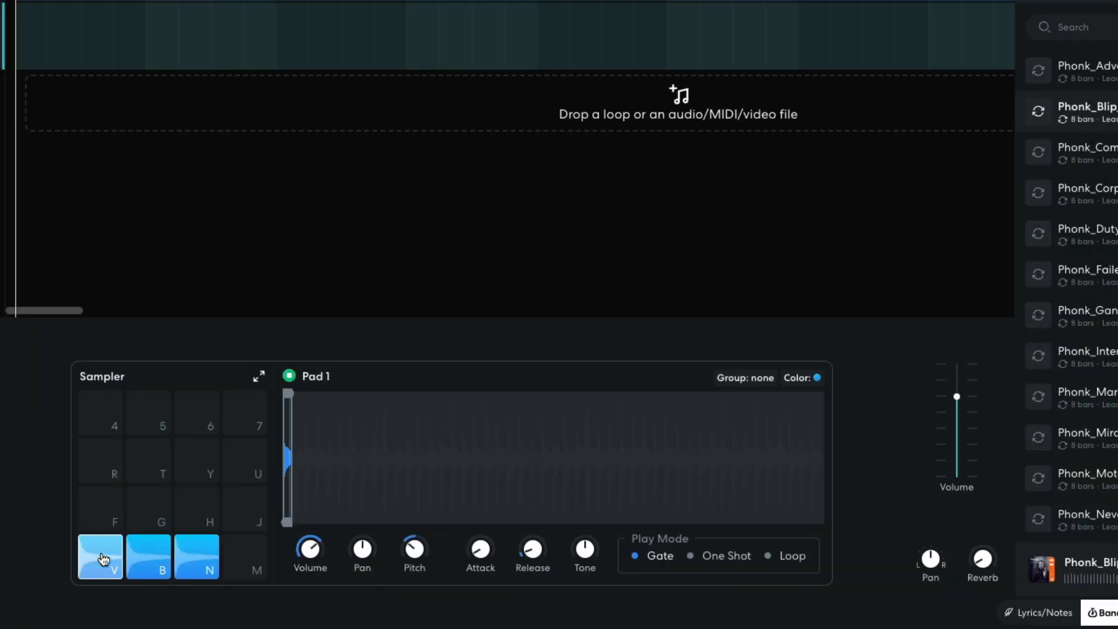
pyautogui.press('b')
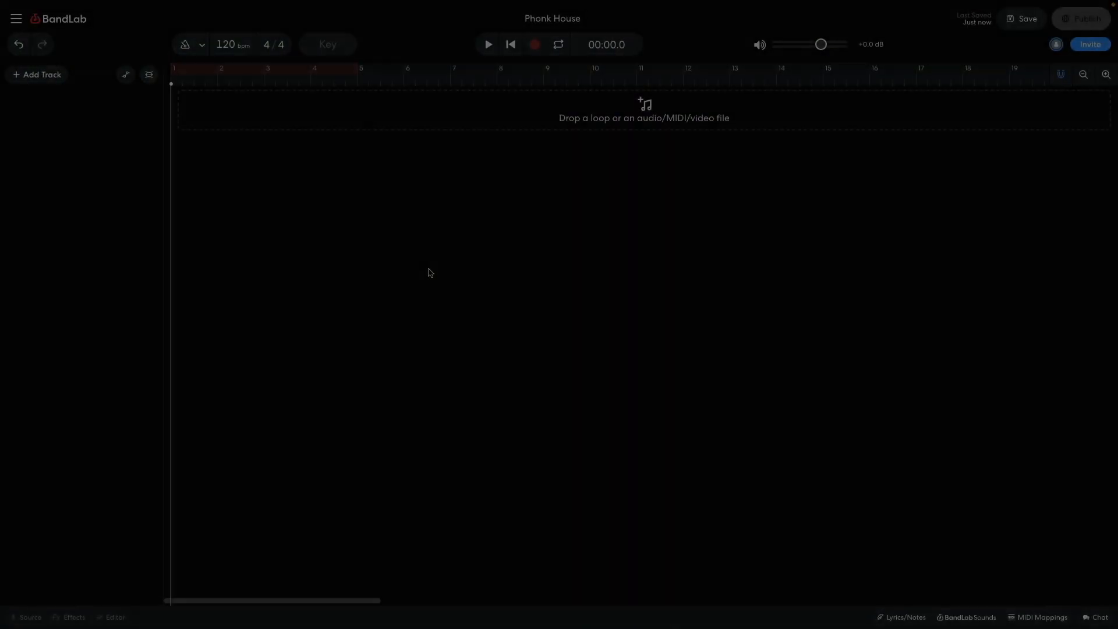
# Set the project tempo to 118 bpm and the project key to G minor.
pyautogui.doubleClick(223, 44)
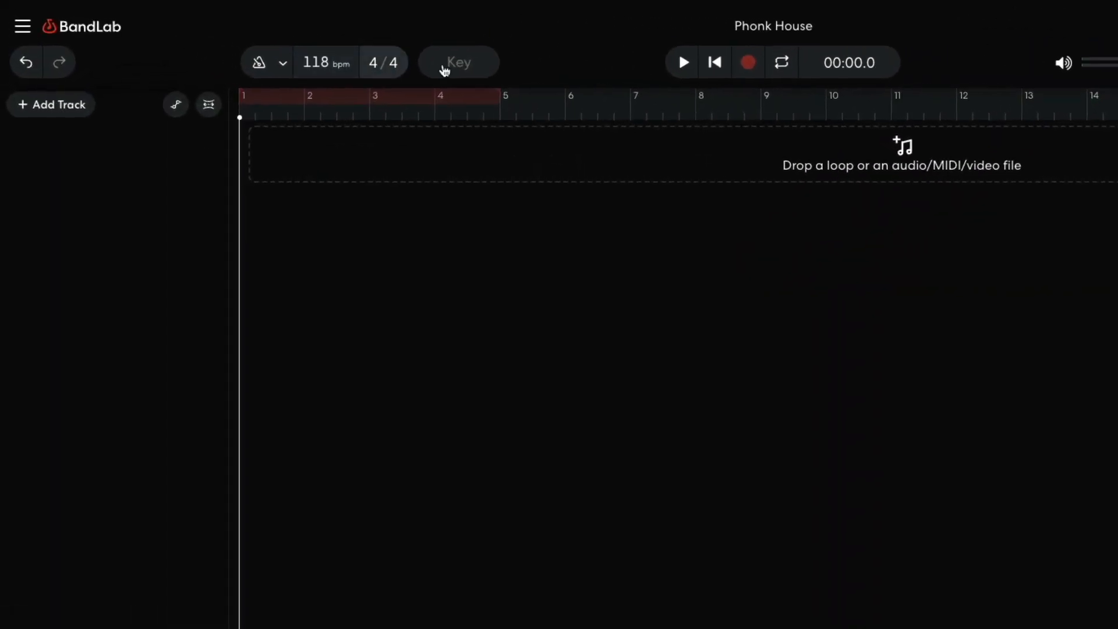
pyautogui.click(465, 65)
pyautogui.moveTo(494, 129); pyautogui.dragTo(498, 242)
pyautogui.click(470, 286)
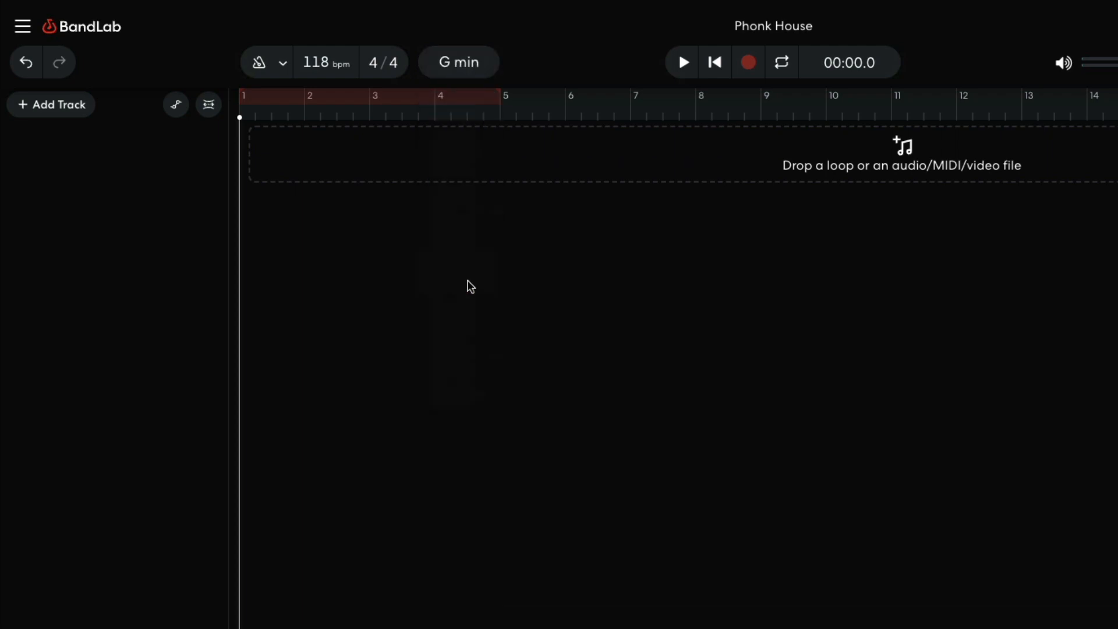
# Add a virtual instrument track and load the Nu House drum pads as its instrument.
pyautogui.click(65, 109)
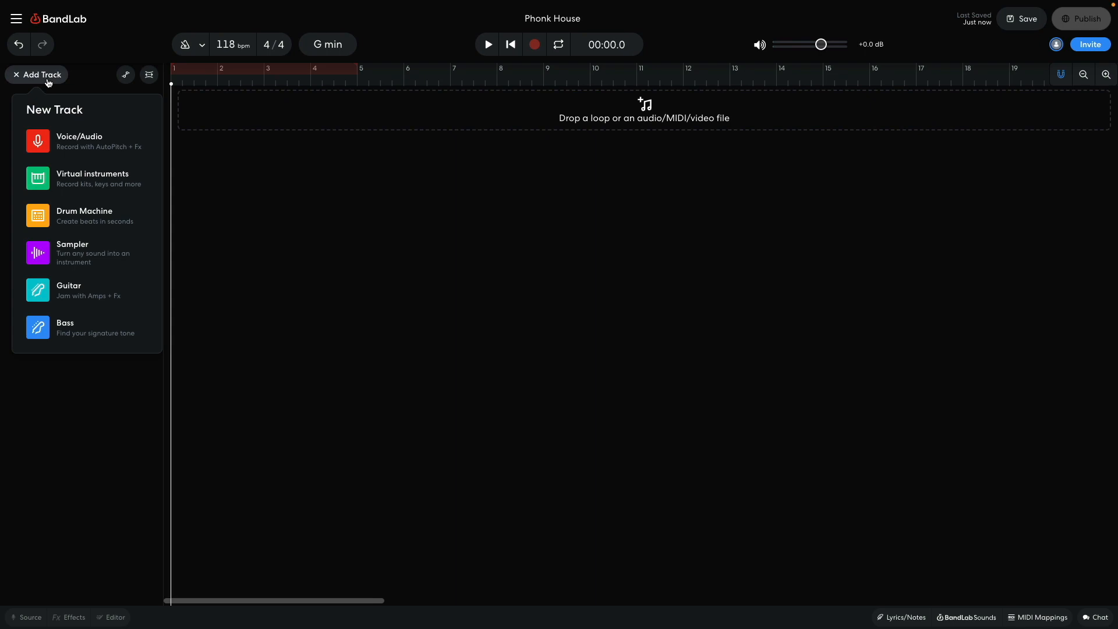
pyautogui.click(80, 175)
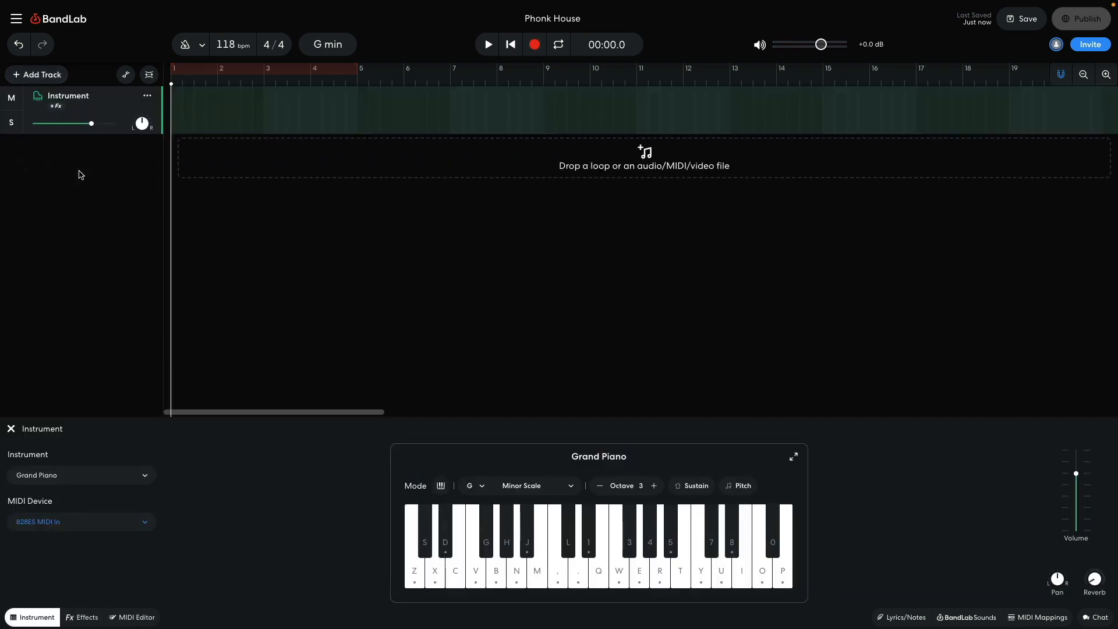
pyautogui.click(83, 477)
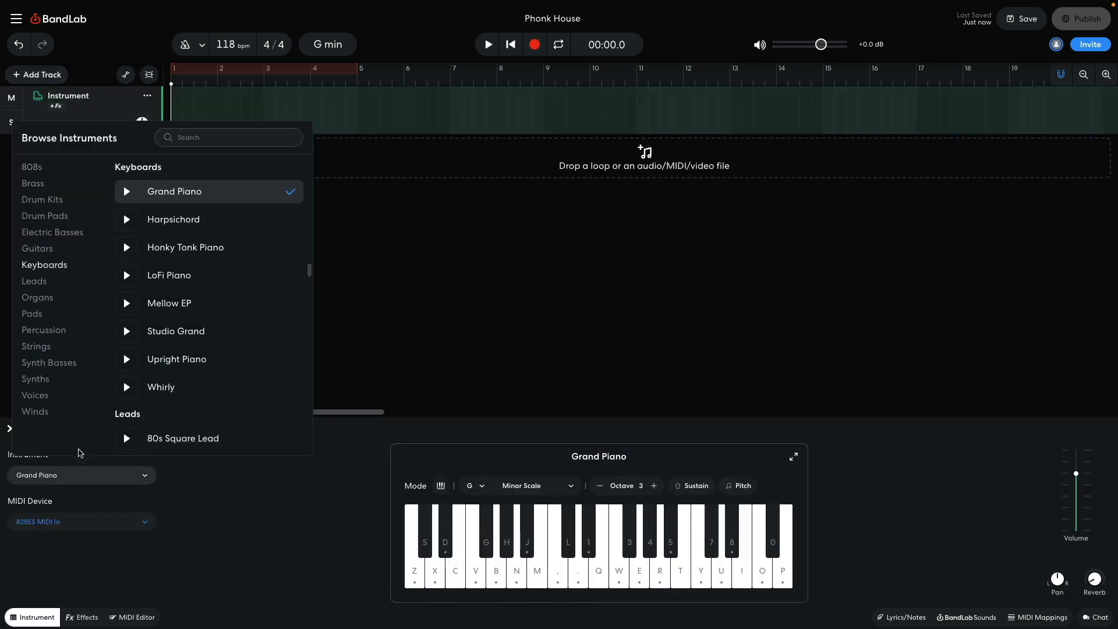
pyautogui.click(64, 223)
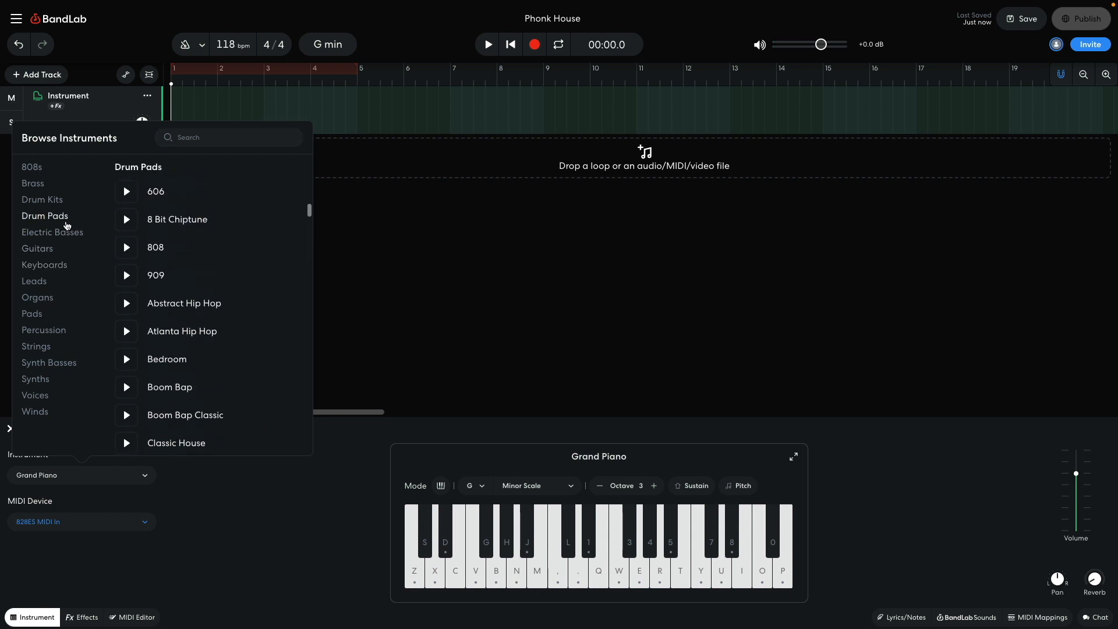
pyautogui.scroll(-10, 220, 298)
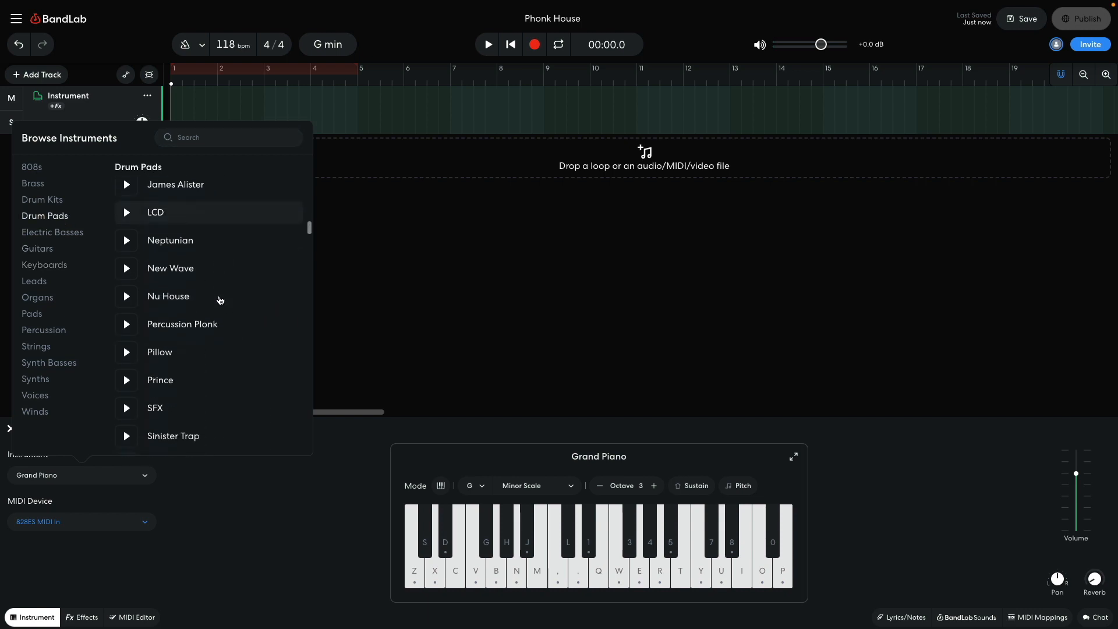
pyautogui.click(184, 298)
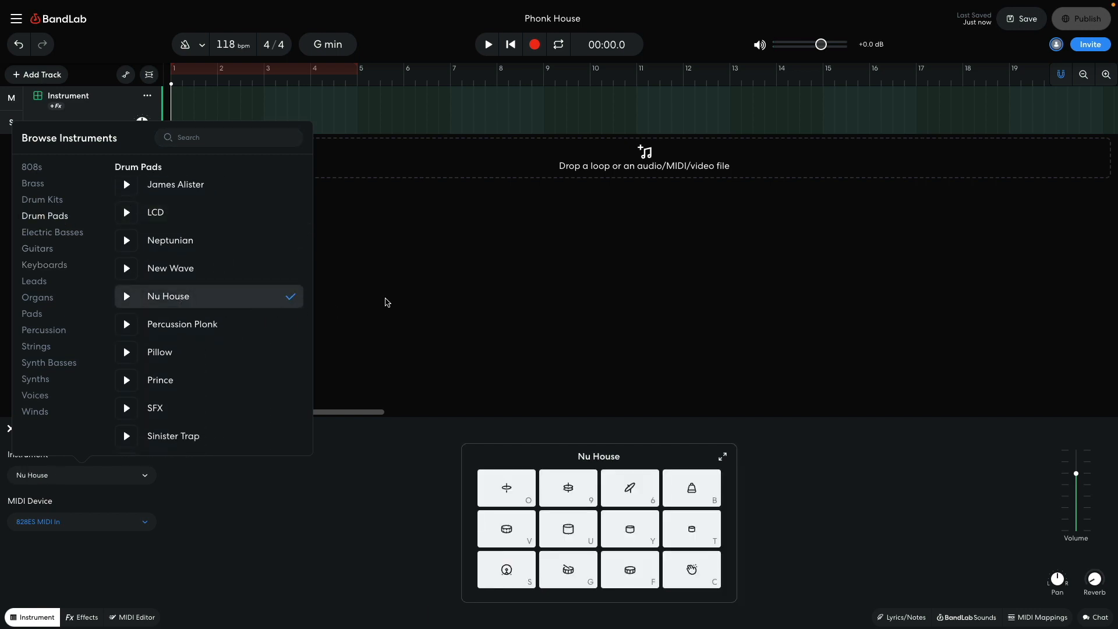
pyautogui.click(387, 302)
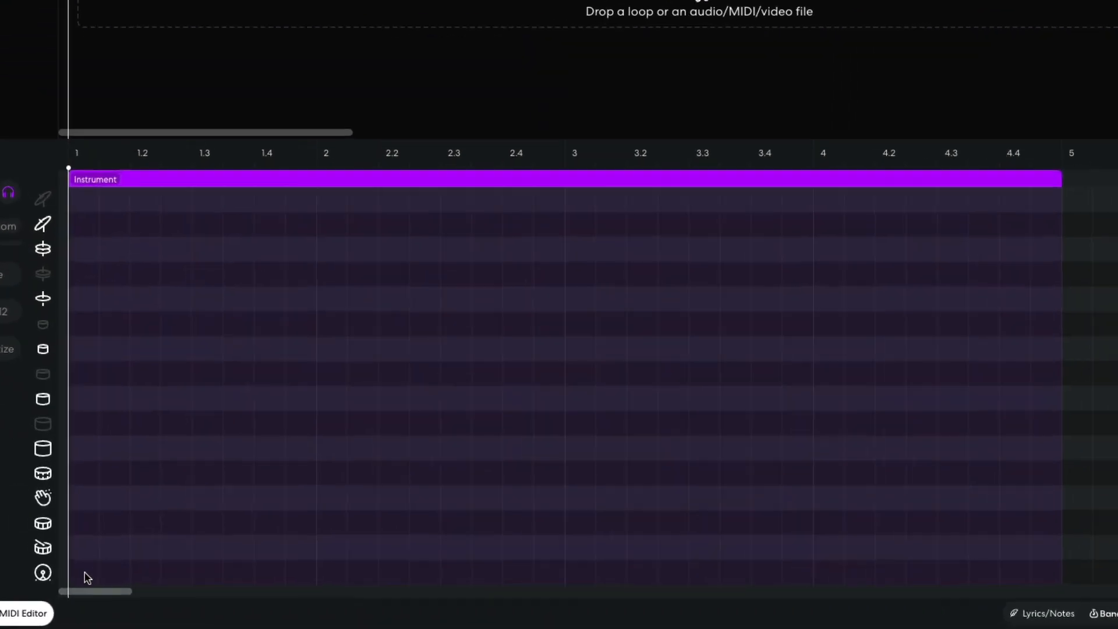
# Program bar 1 of the drum region with kicks on all four beats and claps on beats 2 and 4.
pyautogui.click(85, 572)
pyautogui.click(146, 572)
pyautogui.click(208, 572)
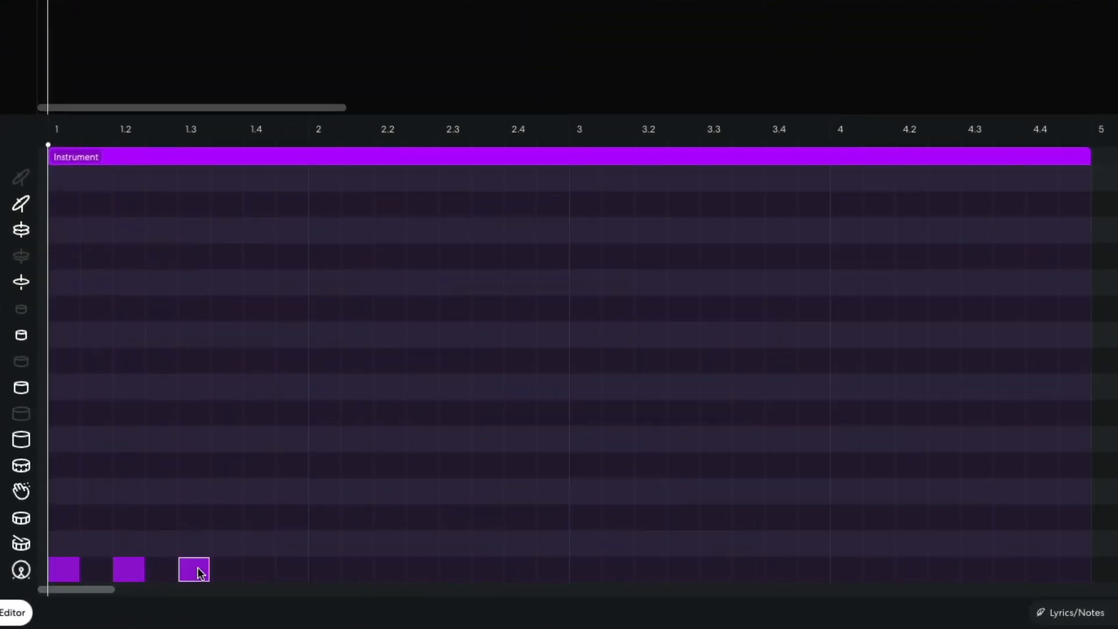
pyautogui.click(256, 568)
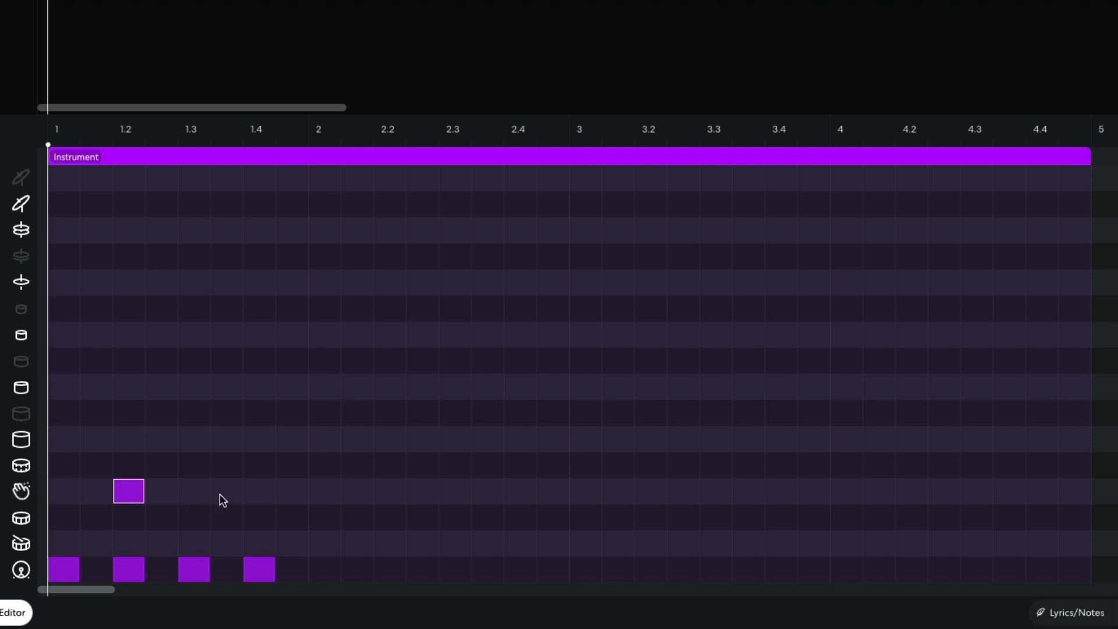
# Place hi-hat notes on the four off-beats of bar 1.
pyautogui.click(97, 232)
pyautogui.click(162, 233)
pyautogui.click(226, 228)
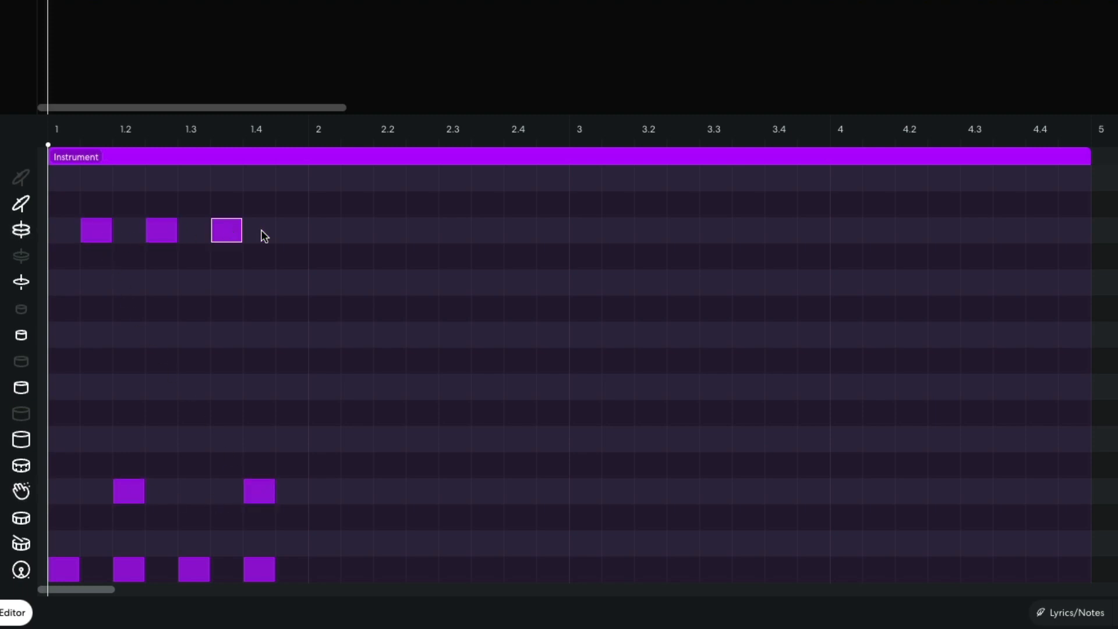
pyautogui.click(287, 228)
# Play back the one-bar drum pattern and repeat it across bars 2 to 4 of the region.
pyautogui.press('space')
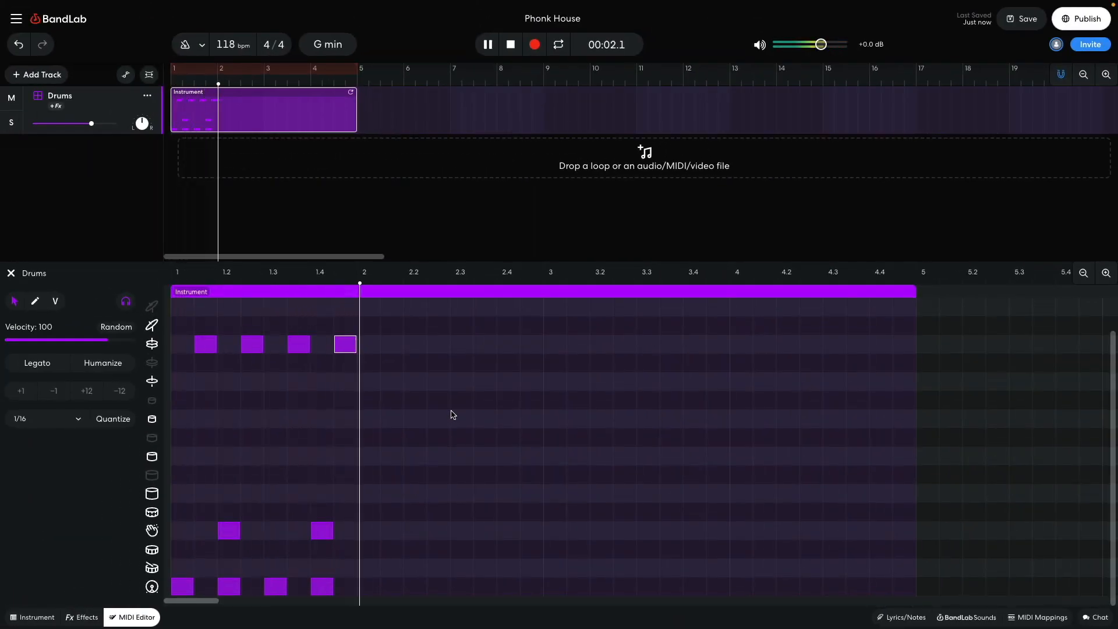
pyautogui.press('space')
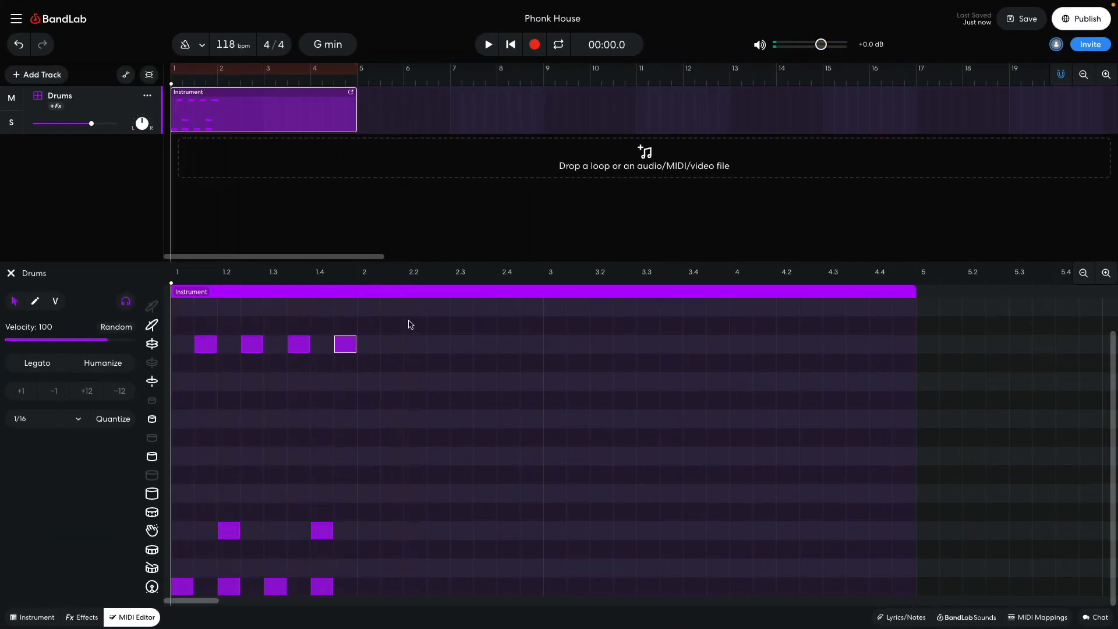
pyautogui.moveTo(410, 324); pyautogui.dragTo(740, 590)
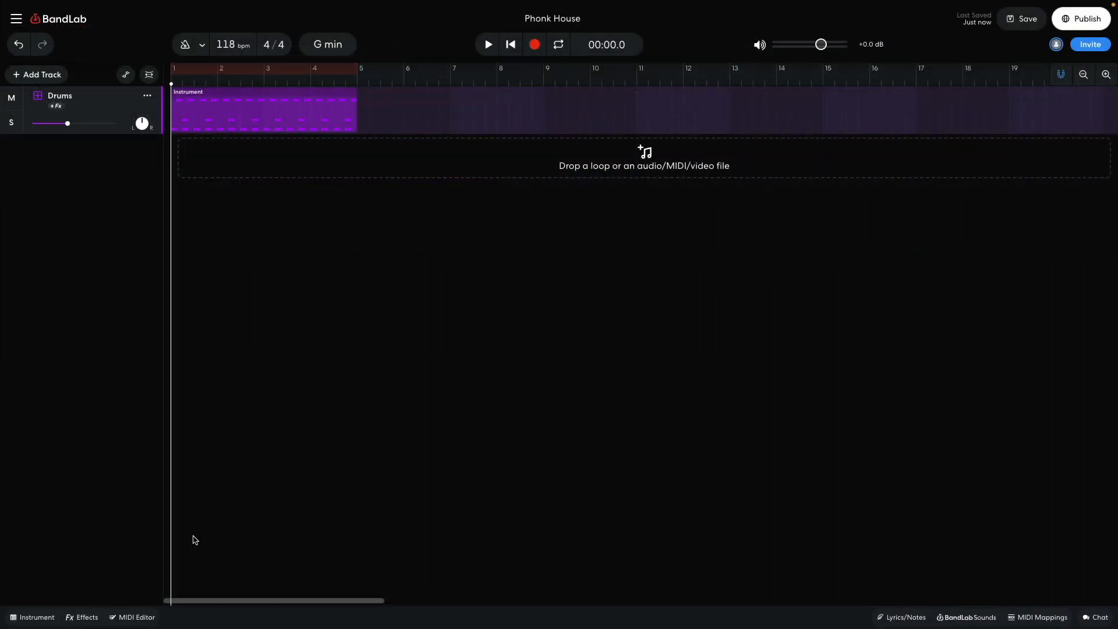
# Add the BL Driver distortion to the Drums track with drive 0.3 and tone 16000 Hz, and play back the result.
pyautogui.click(86, 617)
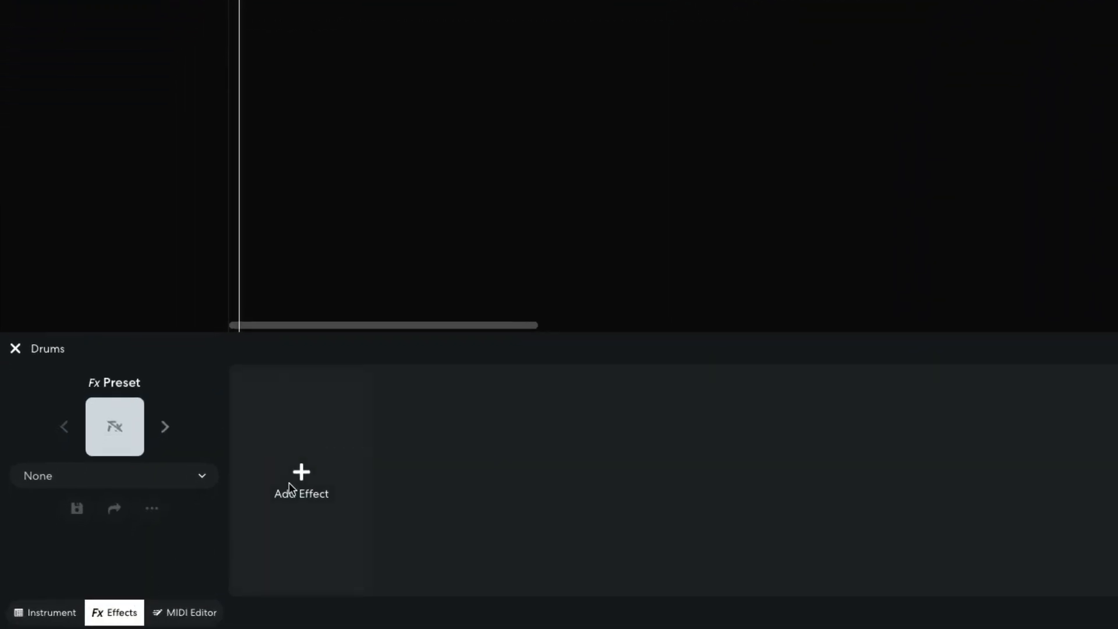
pyautogui.click(289, 482)
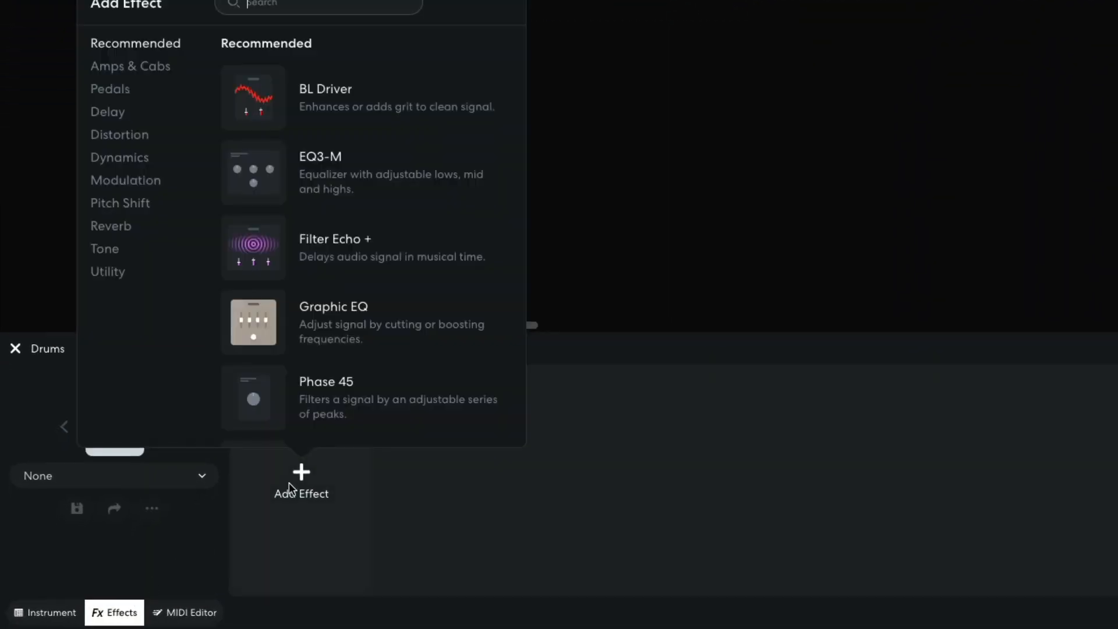
pyautogui.click(124, 142)
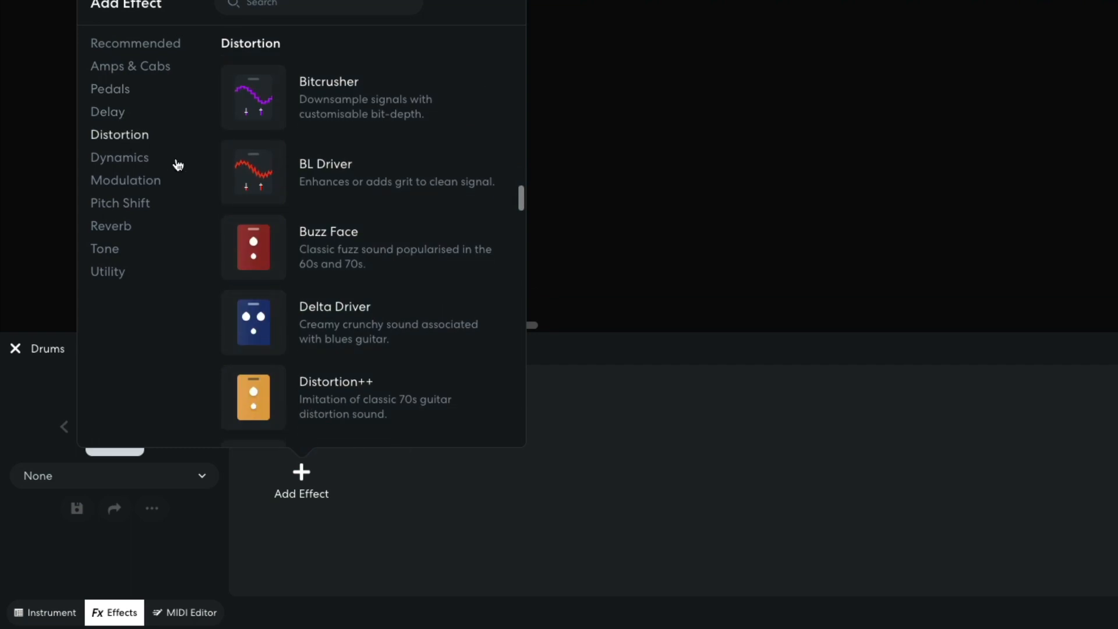
pyautogui.click(265, 177)
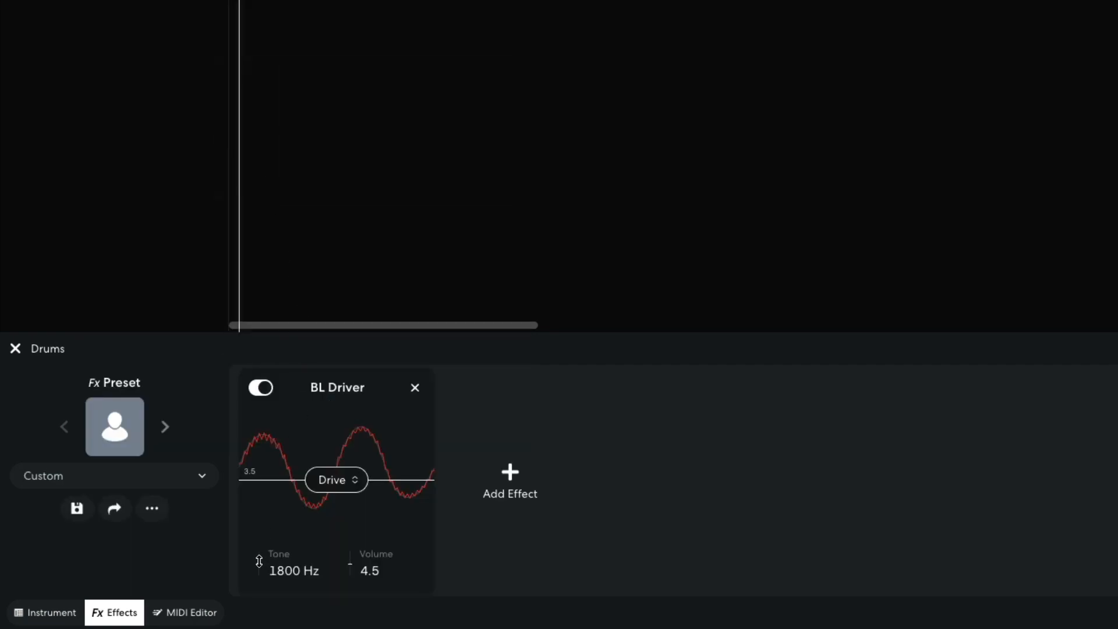
pyautogui.moveTo(338, 469)
pyautogui.mouseDown()
pyautogui.moveTo(330, 498)
pyautogui.moveTo(330, 482)
pyautogui.mouseUp()
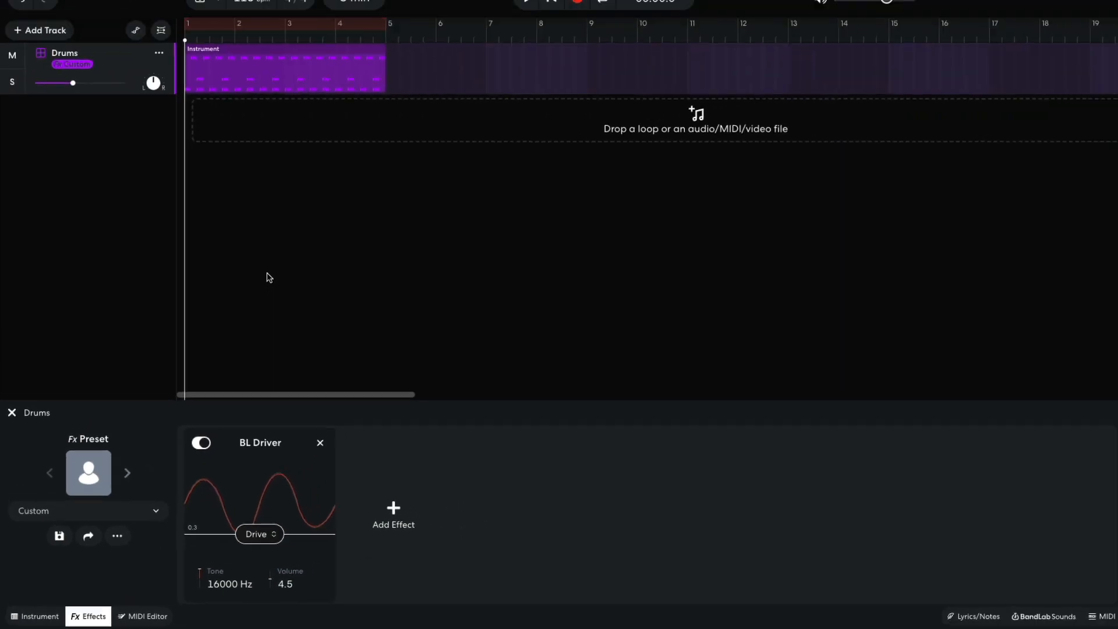
pyautogui.press('space')
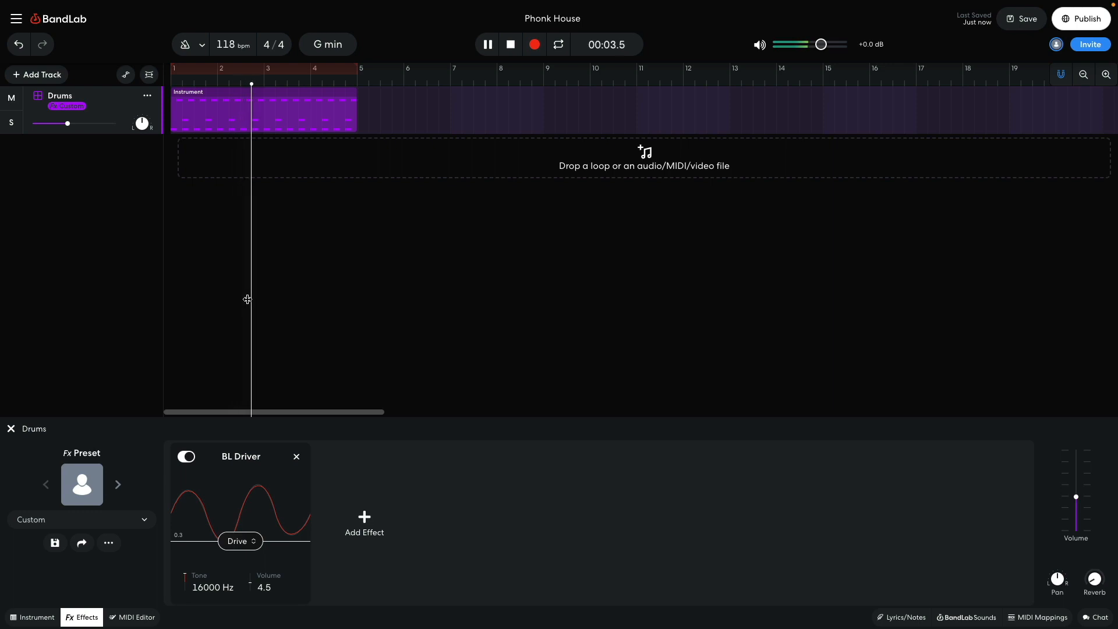
pyautogui.press('space')
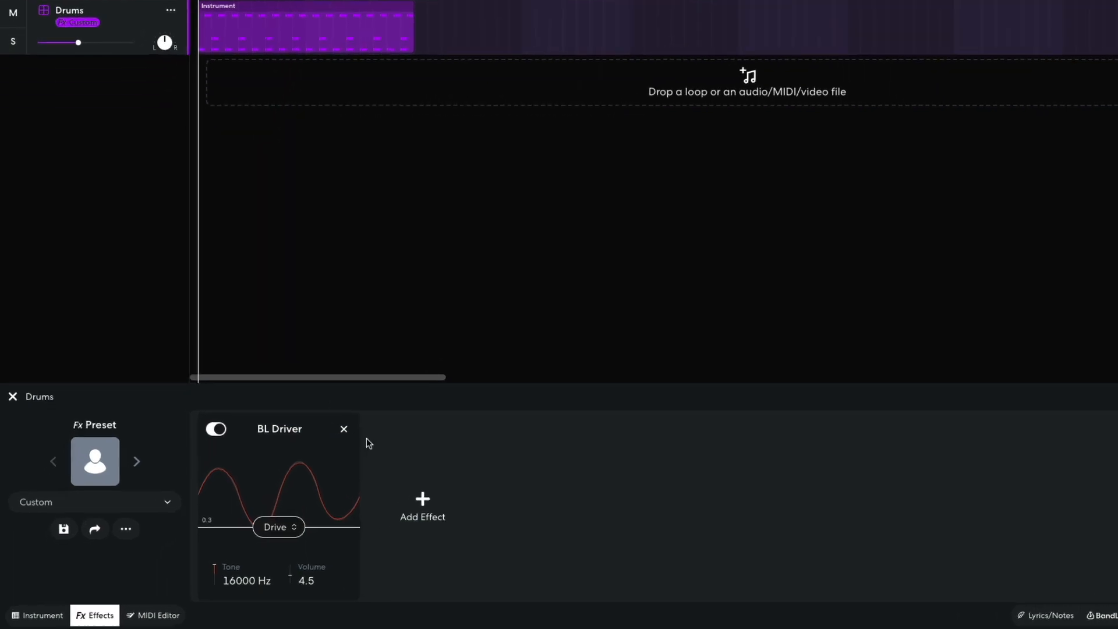
# Add a Bitcrusher after the BL Driver with intensity 6 % and 9 bits, and play back the drums.
pyautogui.click(364, 521)
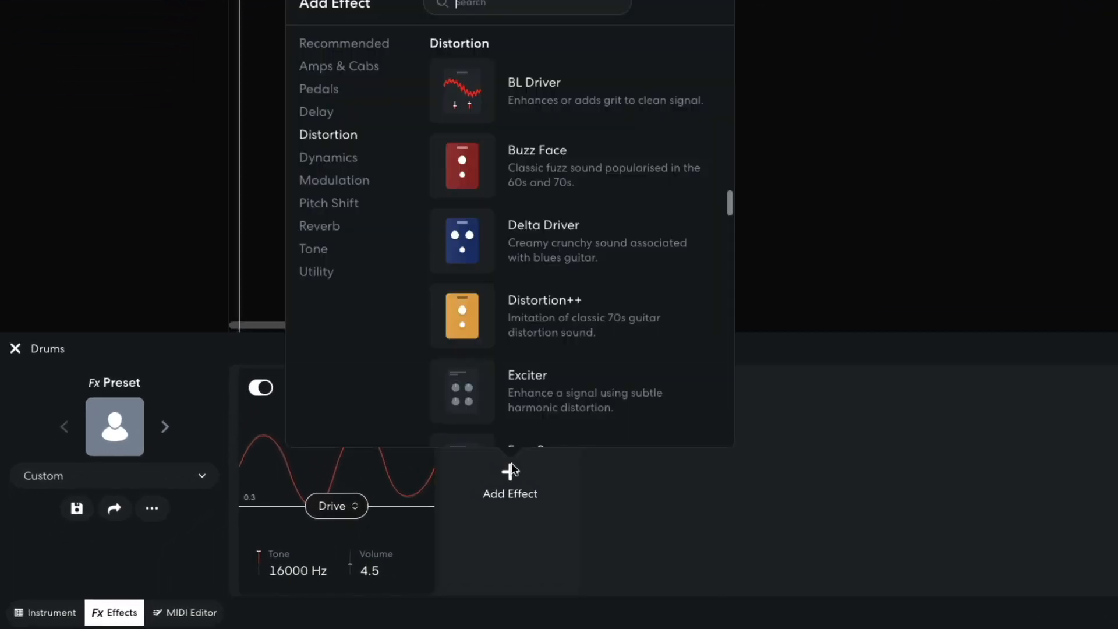
pyautogui.click(342, 137)
pyautogui.click(460, 94)
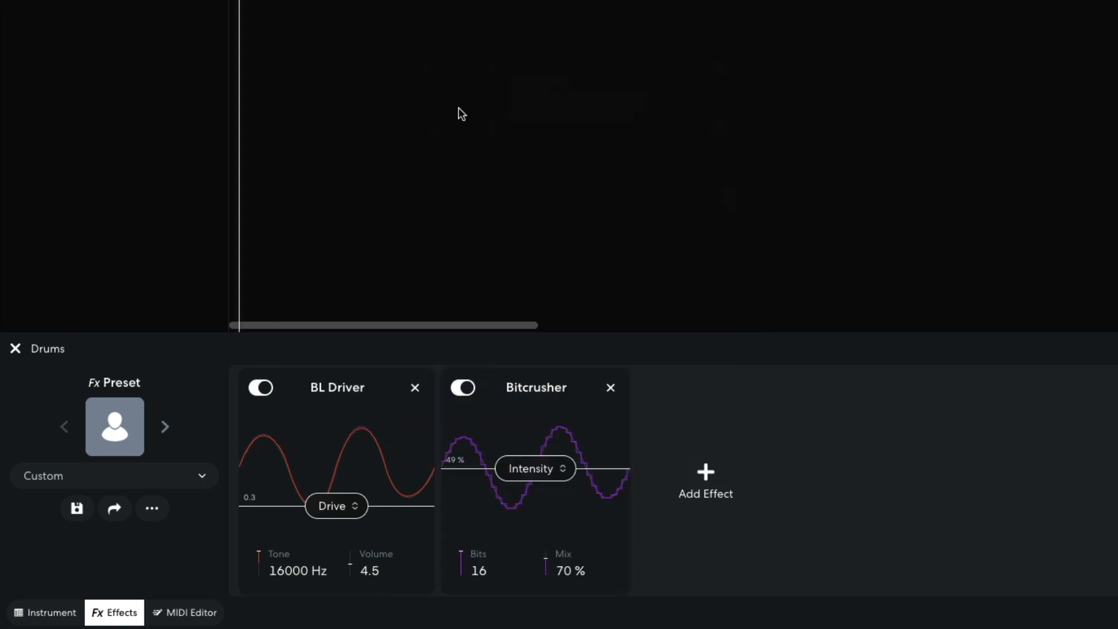
pyautogui.moveTo(516, 459); pyautogui.dragTo(524, 510)
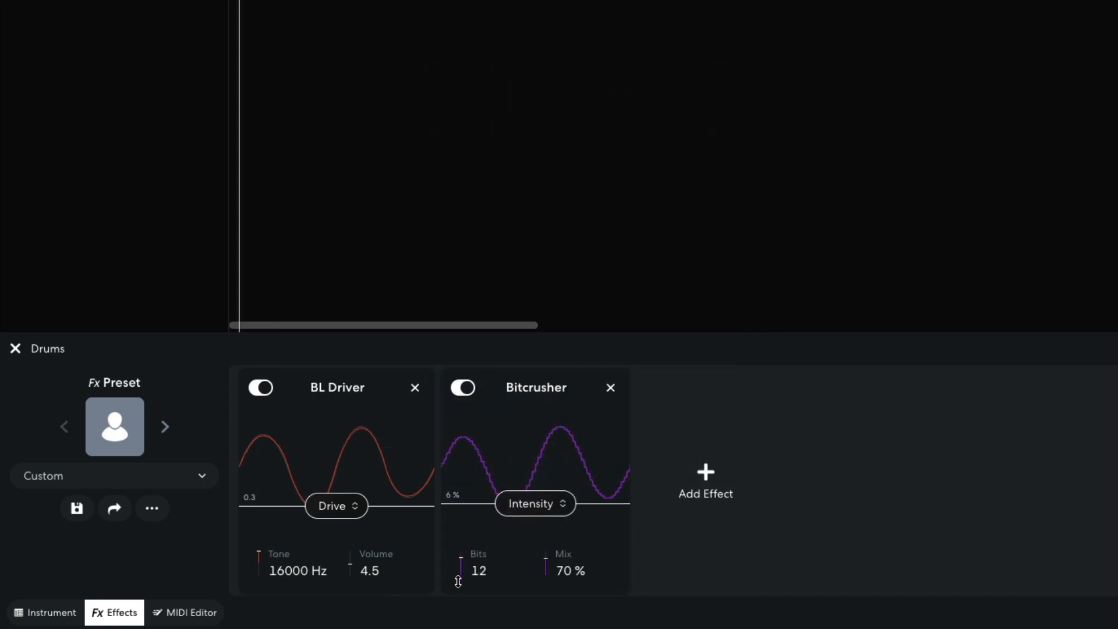
pyautogui.press('space')
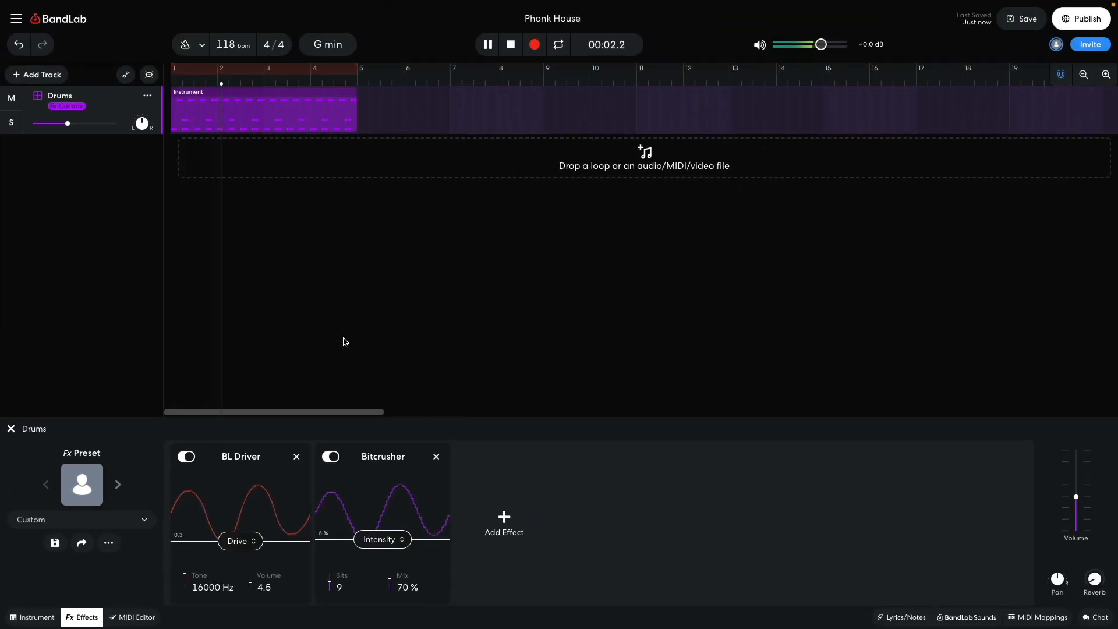
pyautogui.press('space')
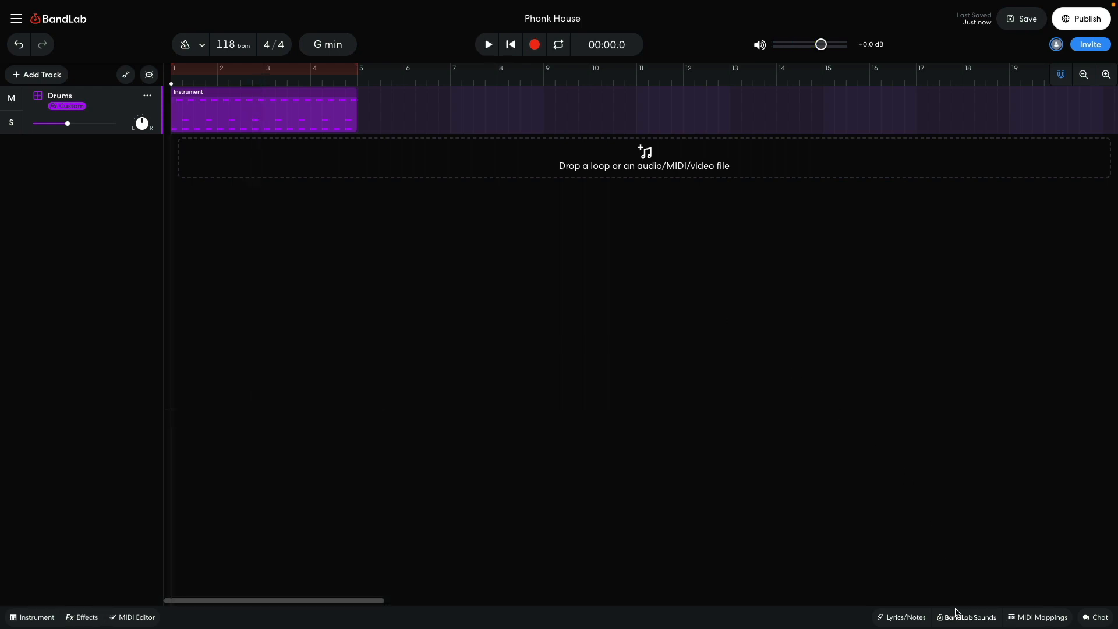
# Filter the BandLab Sounds loops by the Pad instrument and Electronic genre, and browse the matching loops.
pyautogui.click(966, 617)
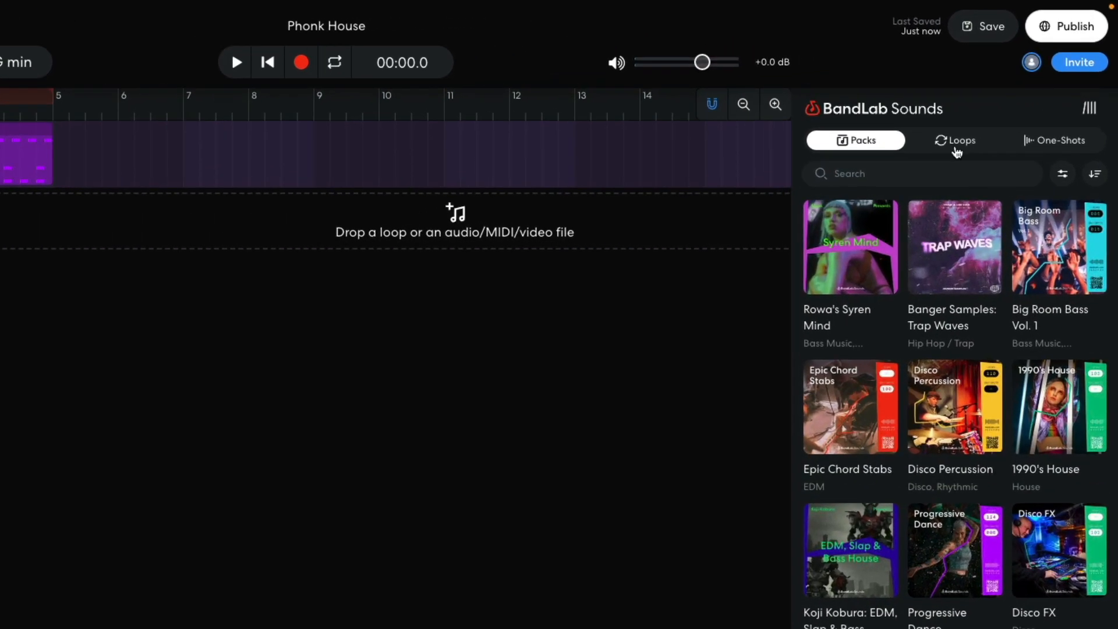
pyautogui.click(1002, 102)
pyautogui.click(1061, 177)
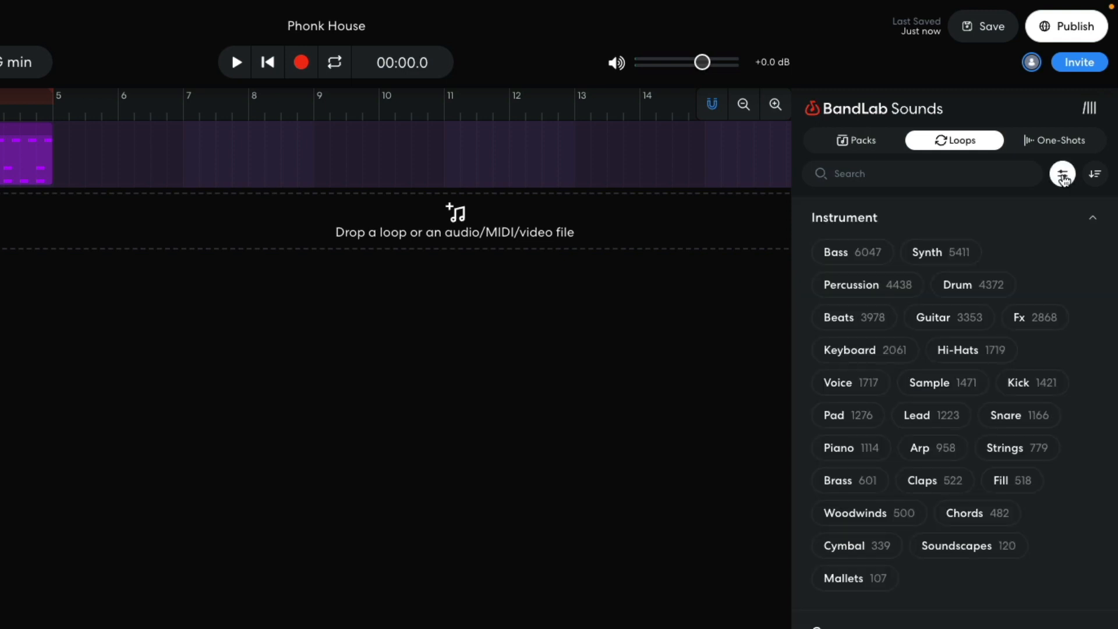
pyautogui.click(850, 415)
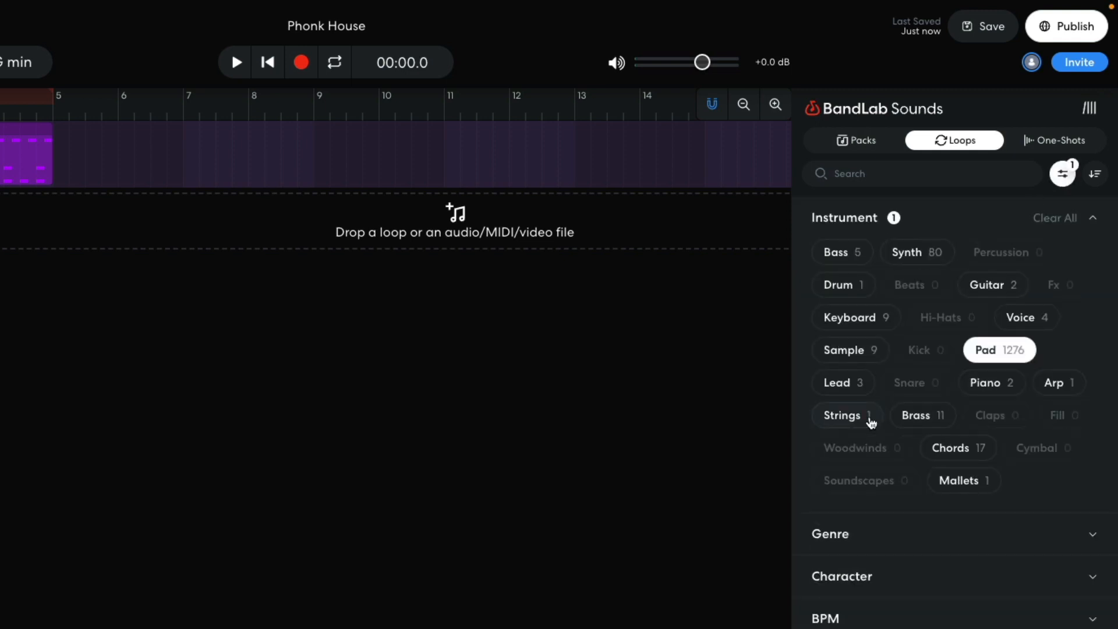
pyautogui.click(889, 545)
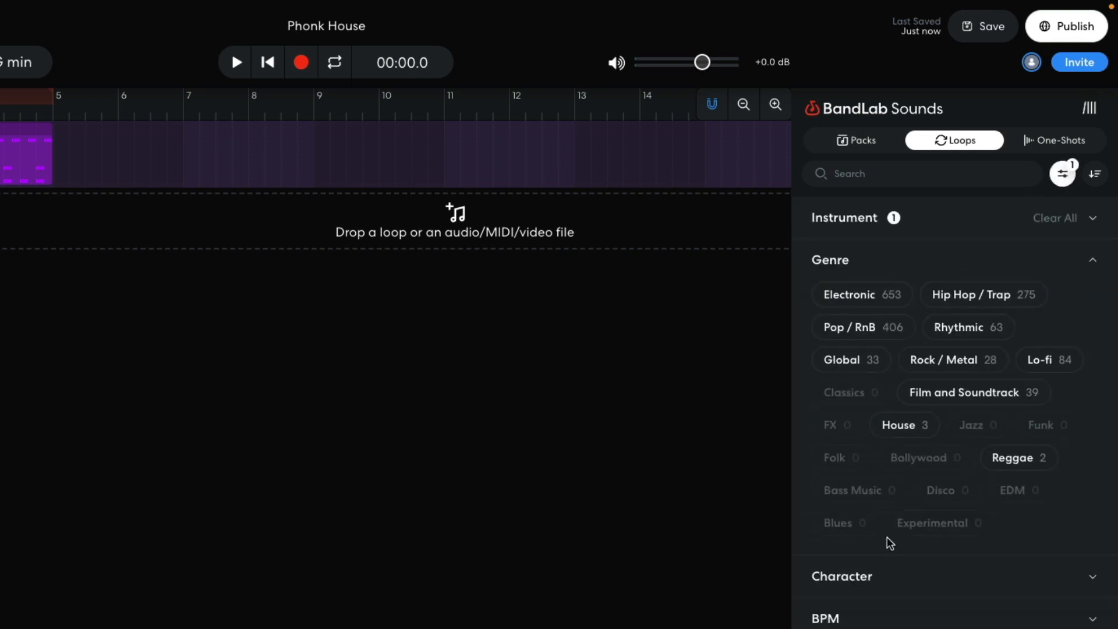
pyautogui.click(885, 298)
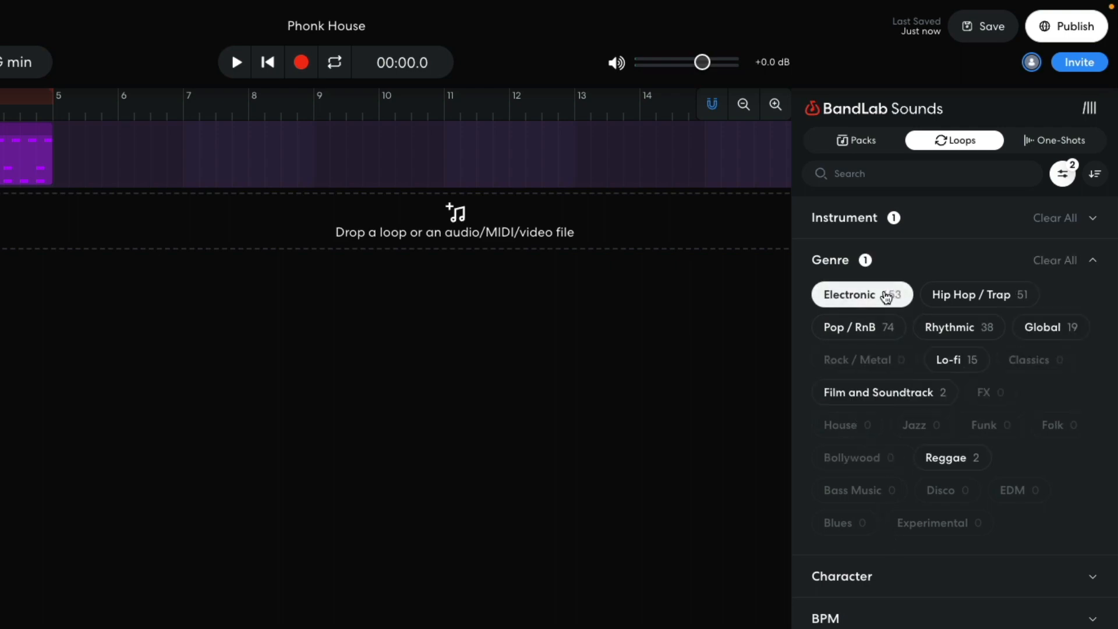
pyautogui.click(1061, 173)
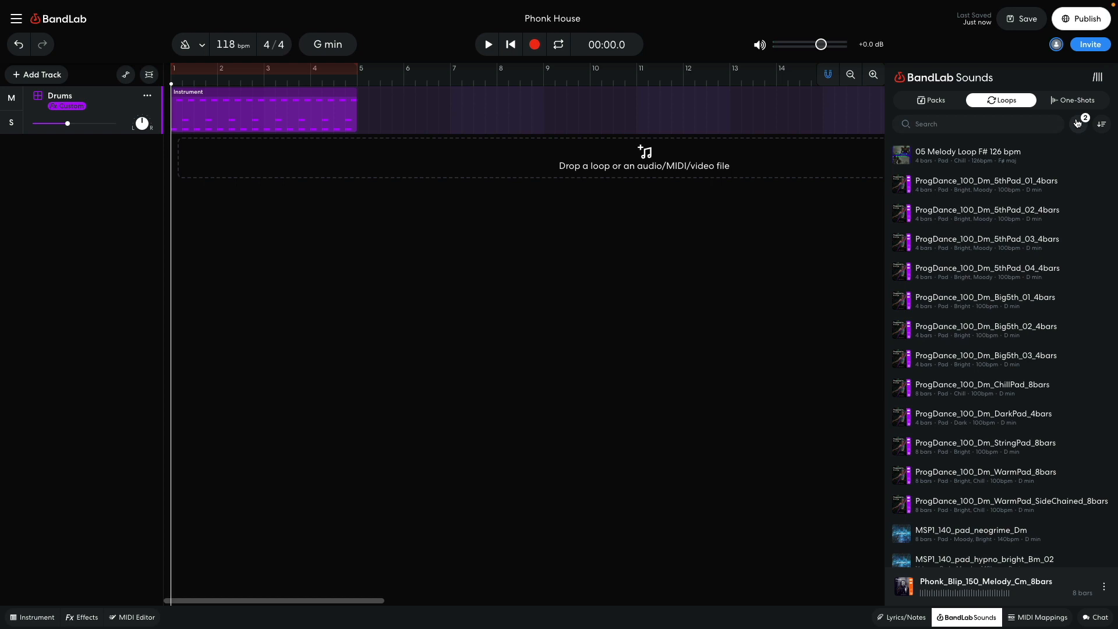
pyautogui.scroll(-3, 1013, 318)
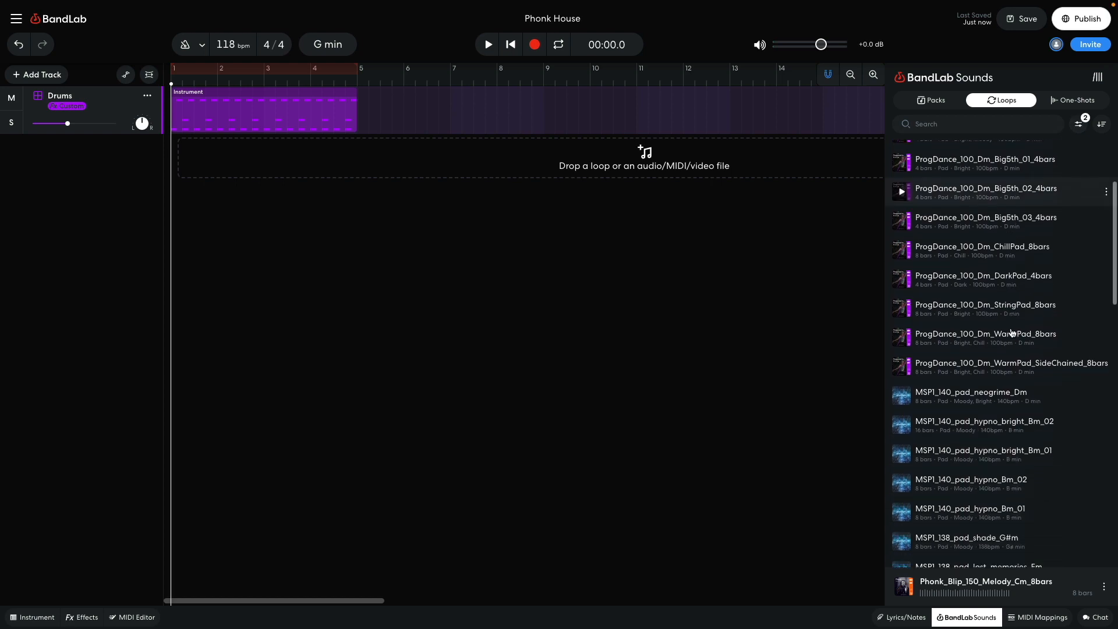
# Add the MSP1_138_pad_shade_G#m loop on a new track starting at bar 1, and play it back with the drums.
pyautogui.scroll(-1, 1012, 333)
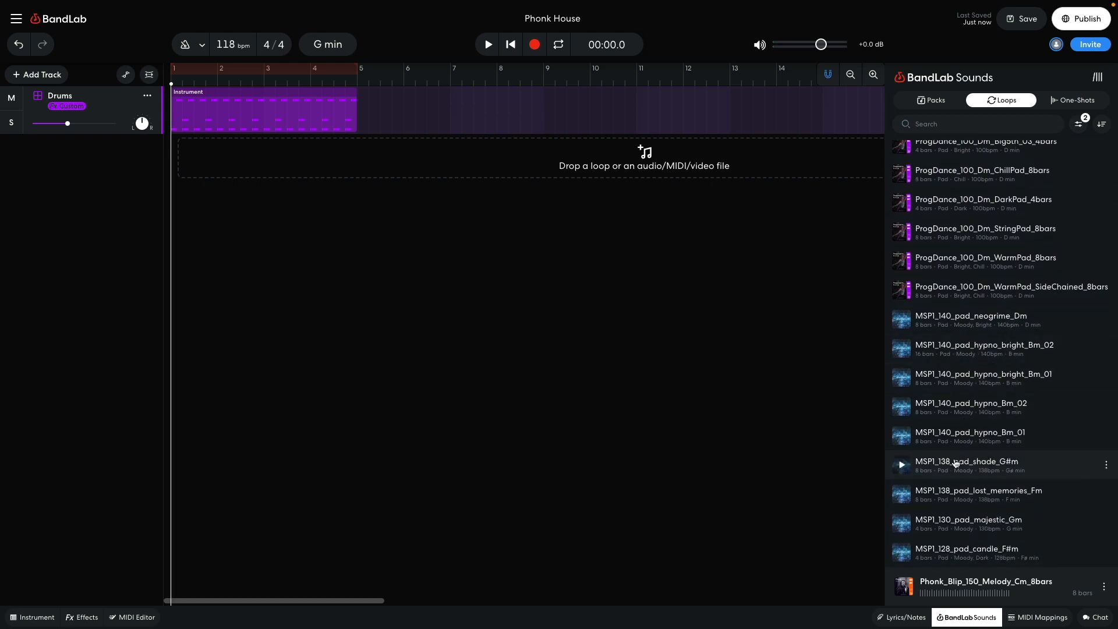
pyautogui.moveTo(955, 464); pyautogui.dragTo(177, 150)
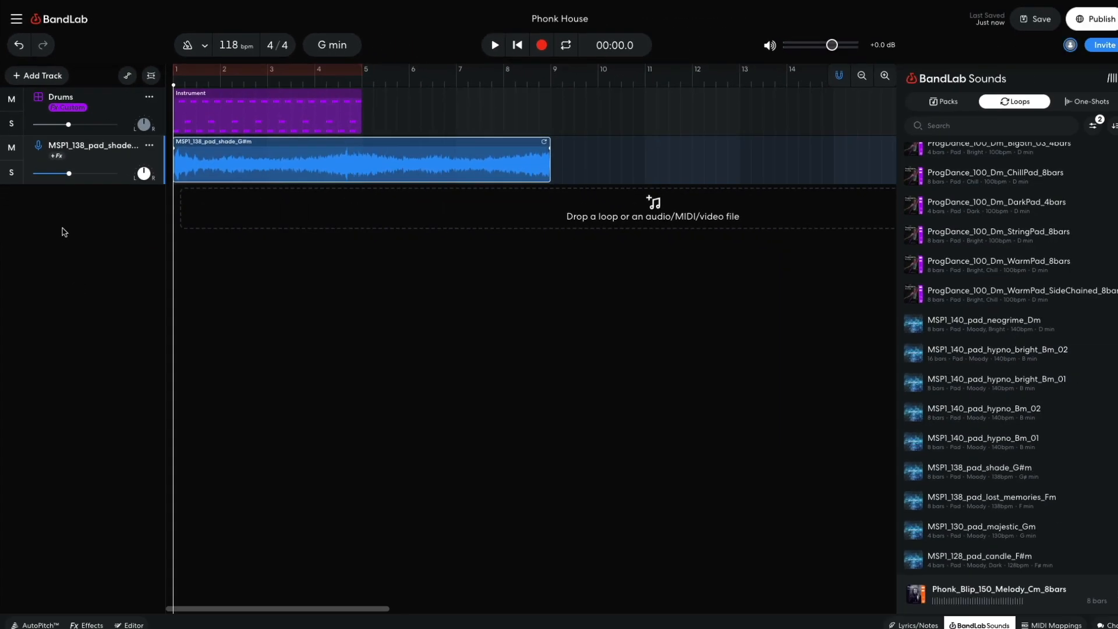
pyautogui.press('space')
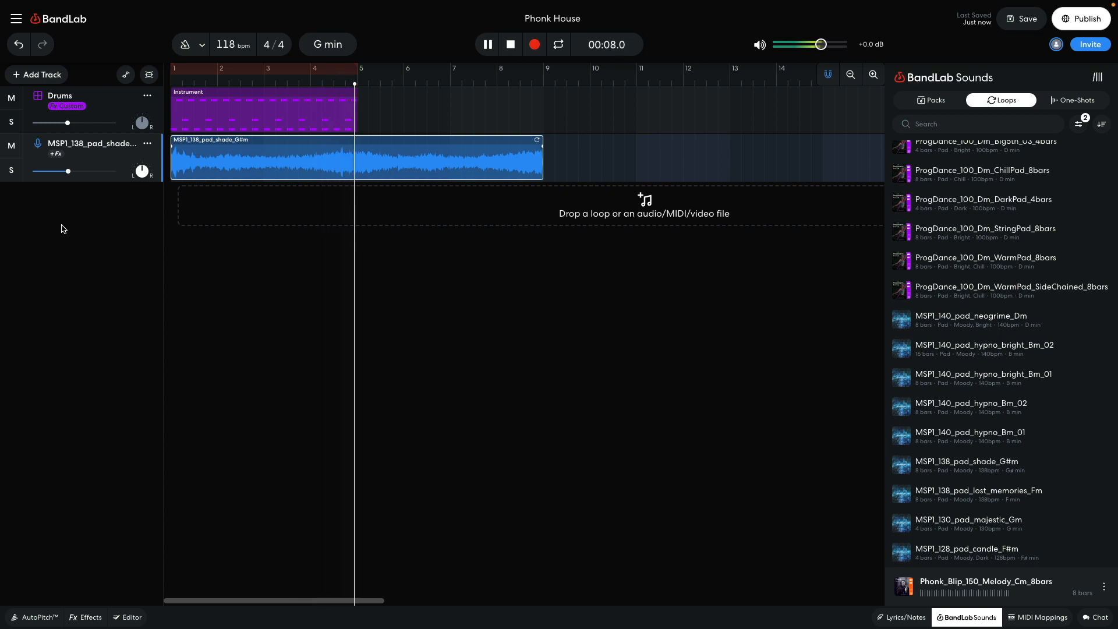
pyautogui.press('space')
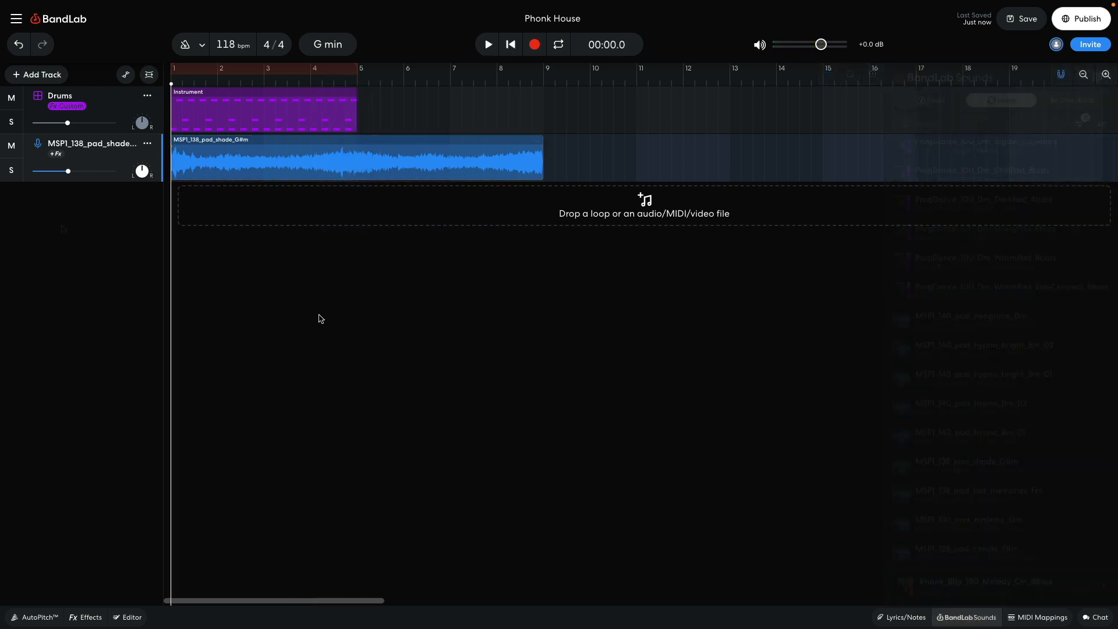
# Slice the pad region at the start of bars 2 and 3, and delete the remainder from bar 3 onward.
pyautogui.click(218, 83)
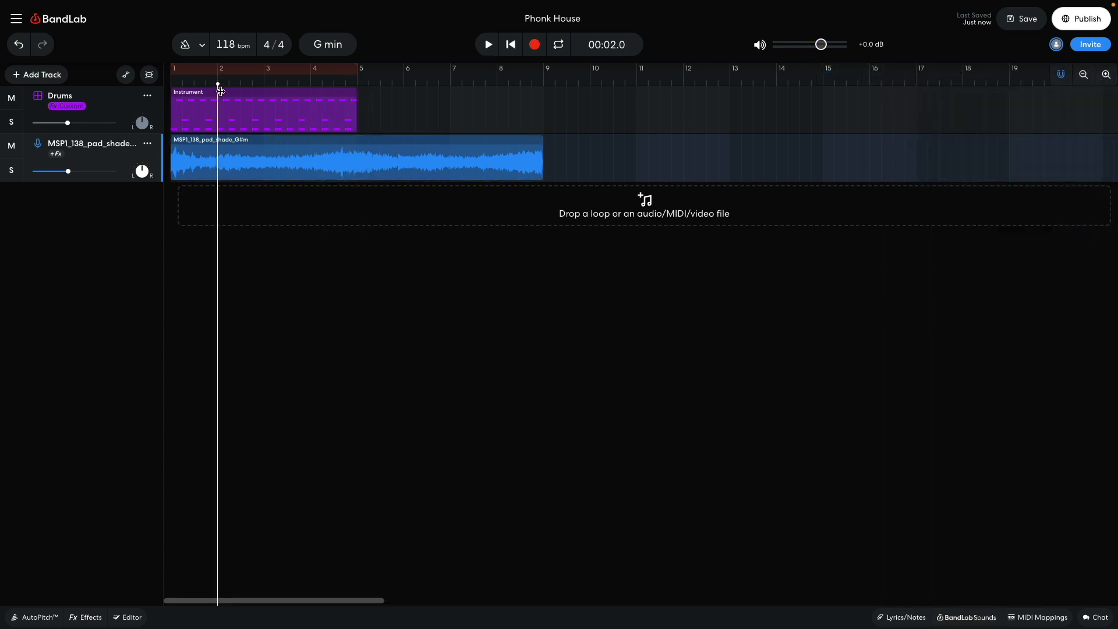
pyautogui.click(229, 158)
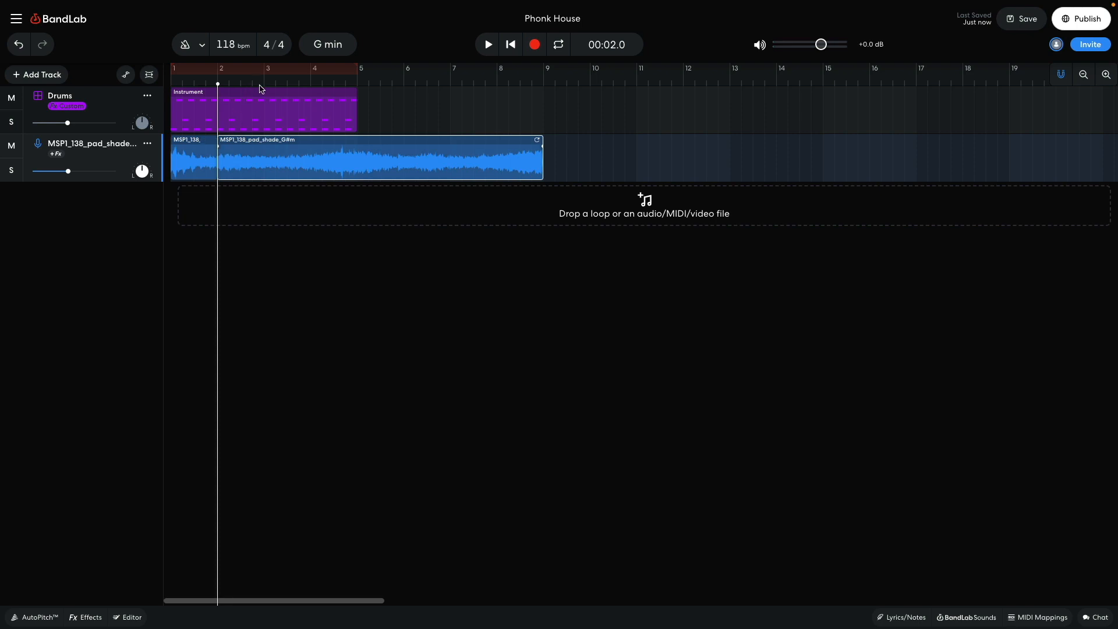
pyautogui.click(262, 84)
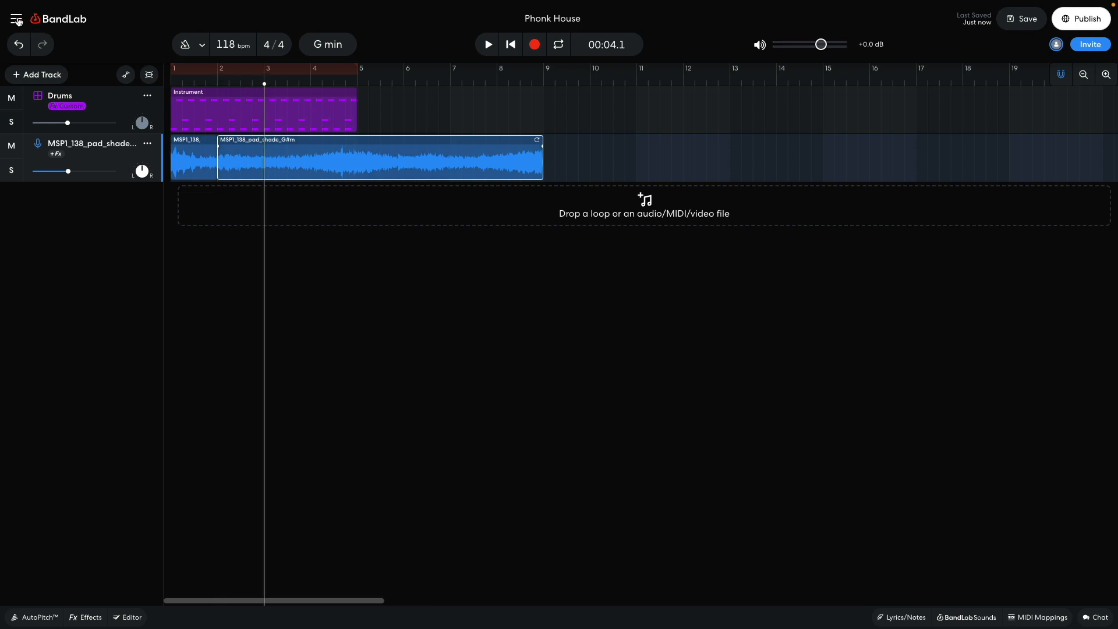
pyautogui.click(16, 19)
pyautogui.moveTo(44, 64)
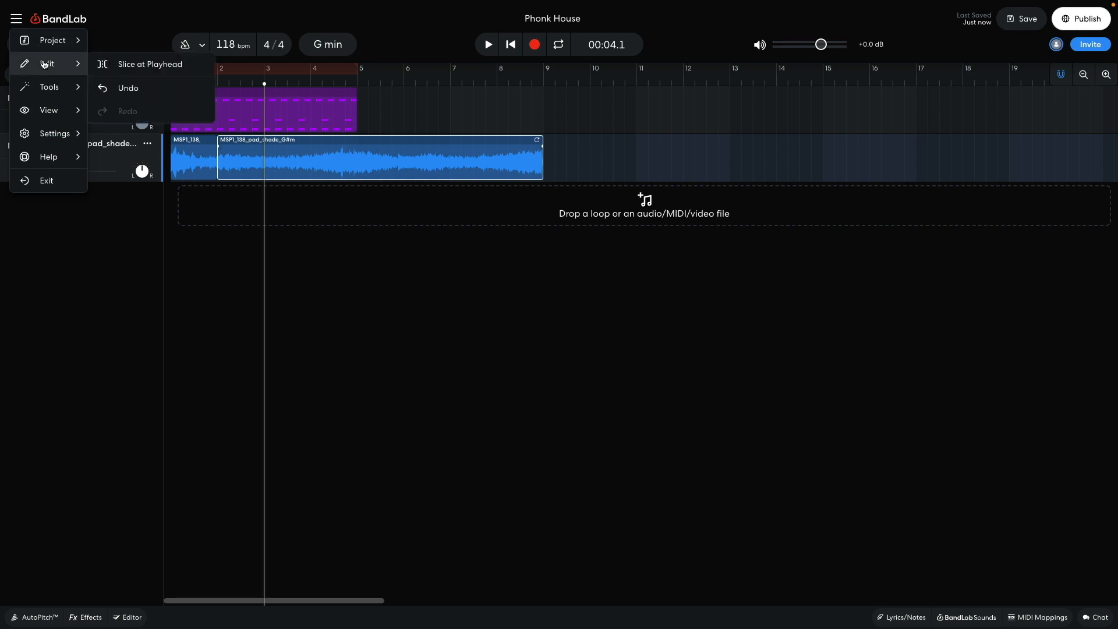
pyautogui.click(106, 65)
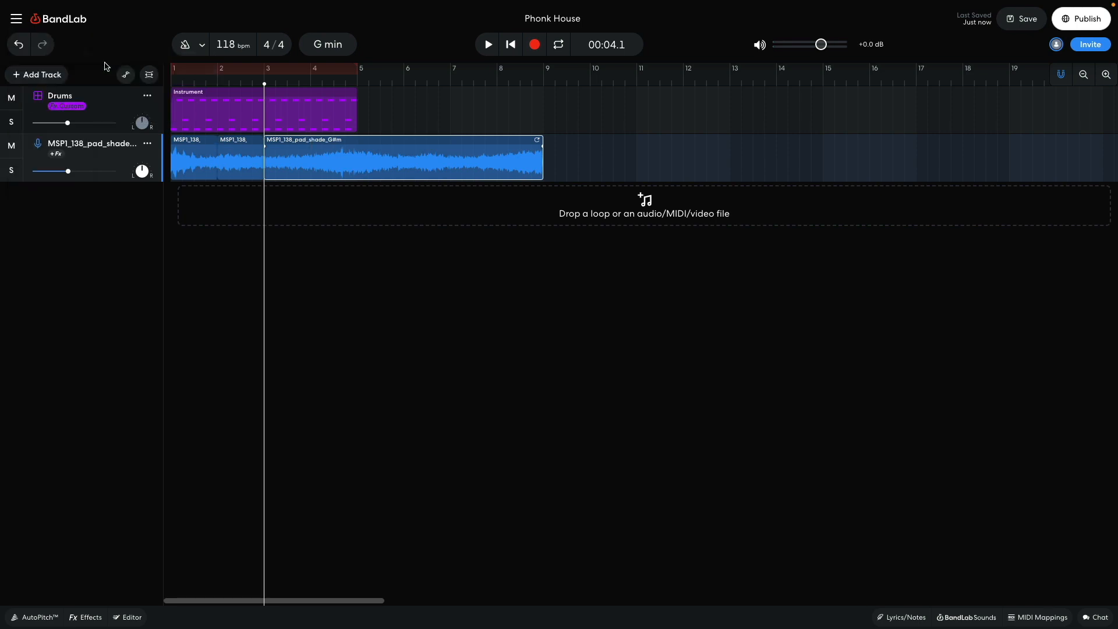
pyautogui.rightClick(320, 155)
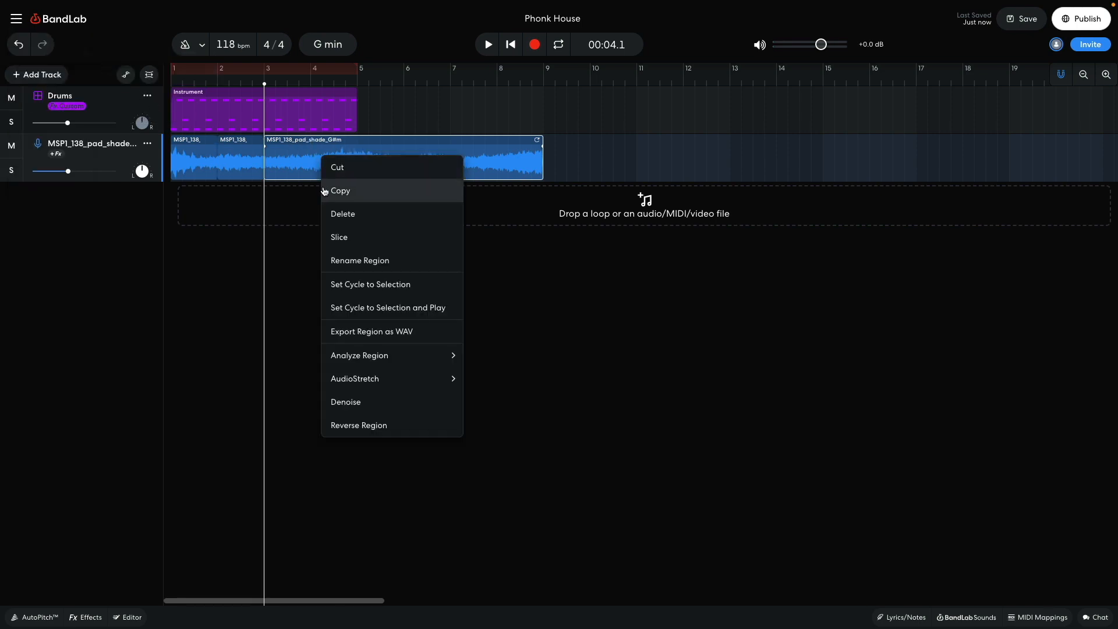
pyautogui.click(329, 212)
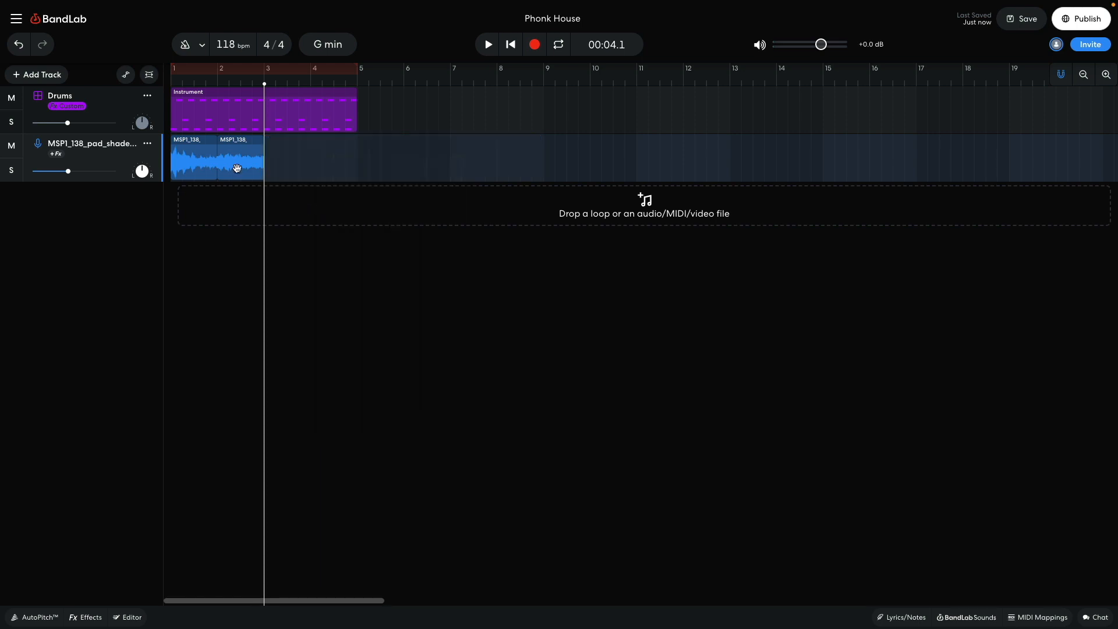
# Arrange the pad slices with the first one in bars 1 and 2 and the second one in bars 3 and 4, and play back.
pyautogui.moveTo(237, 169); pyautogui.dragTo(284, 167)
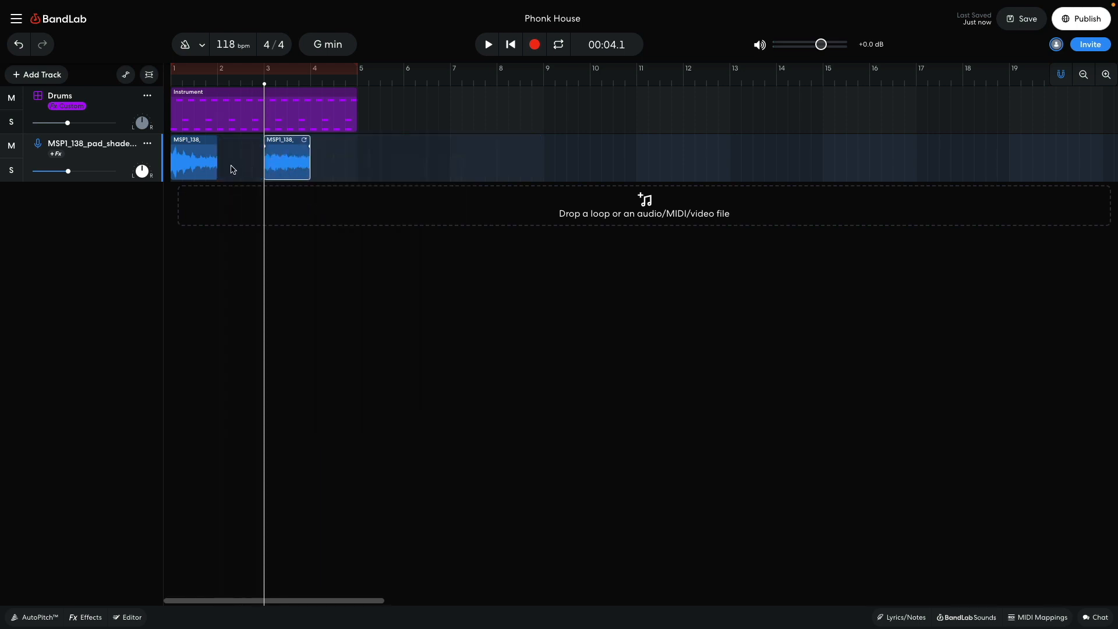
pyautogui.moveTo(187, 155); pyautogui.dragTo(320, 157)
pyautogui.press('Return')
pyautogui.press('space')
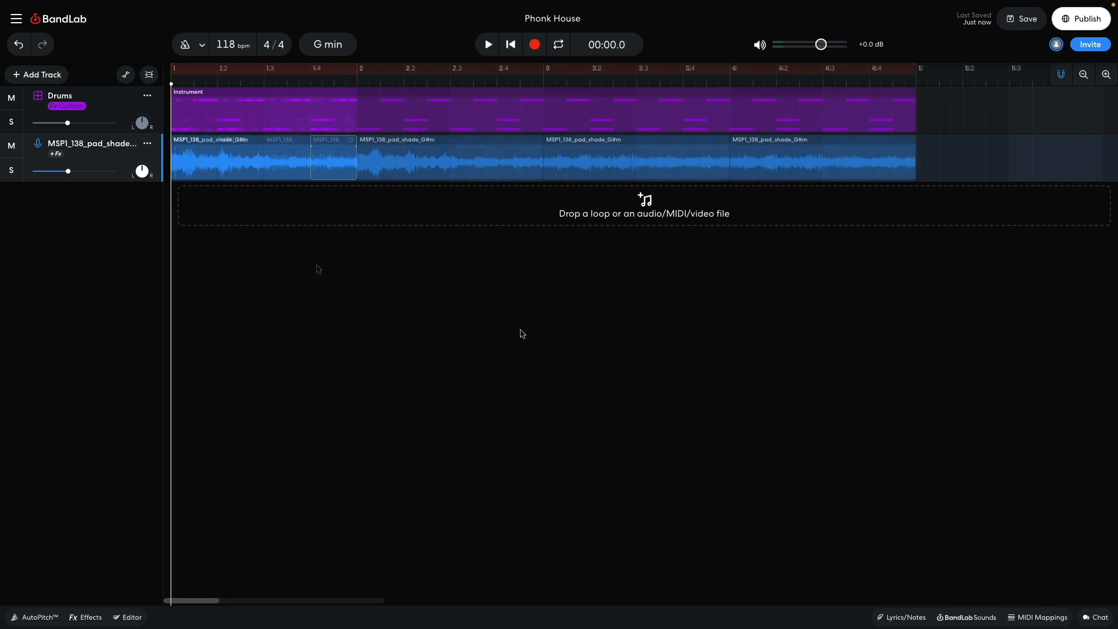
# Add a Multi Filter to the pad track in Lowpass mode with minimum resonance and a frequency of 440 Hz, and play back.
pyautogui.click(87, 616)
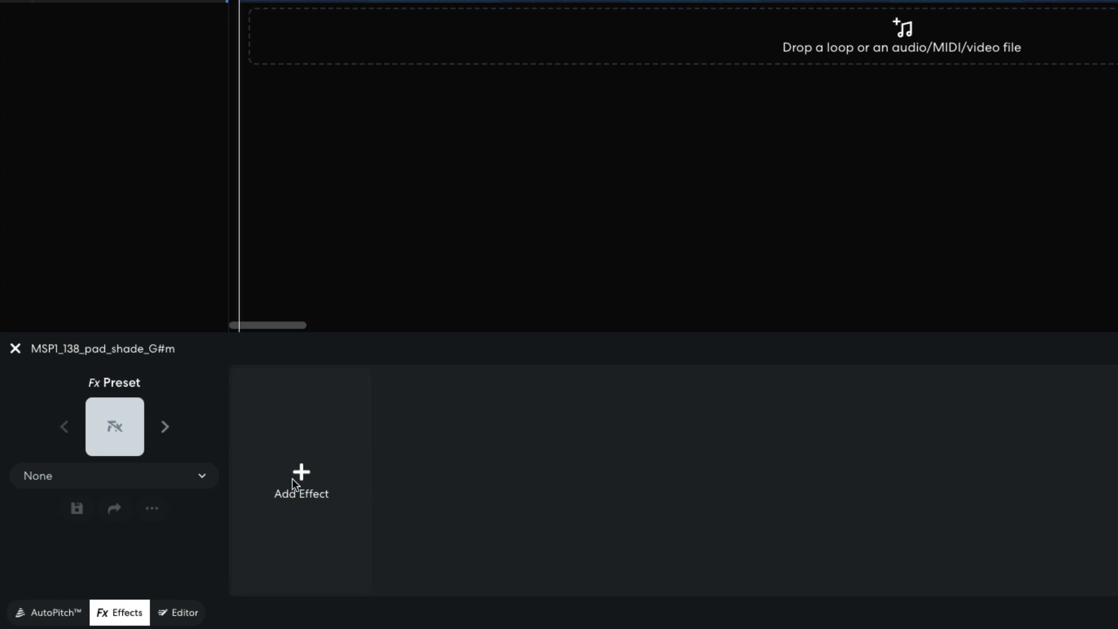
pyautogui.click(293, 483)
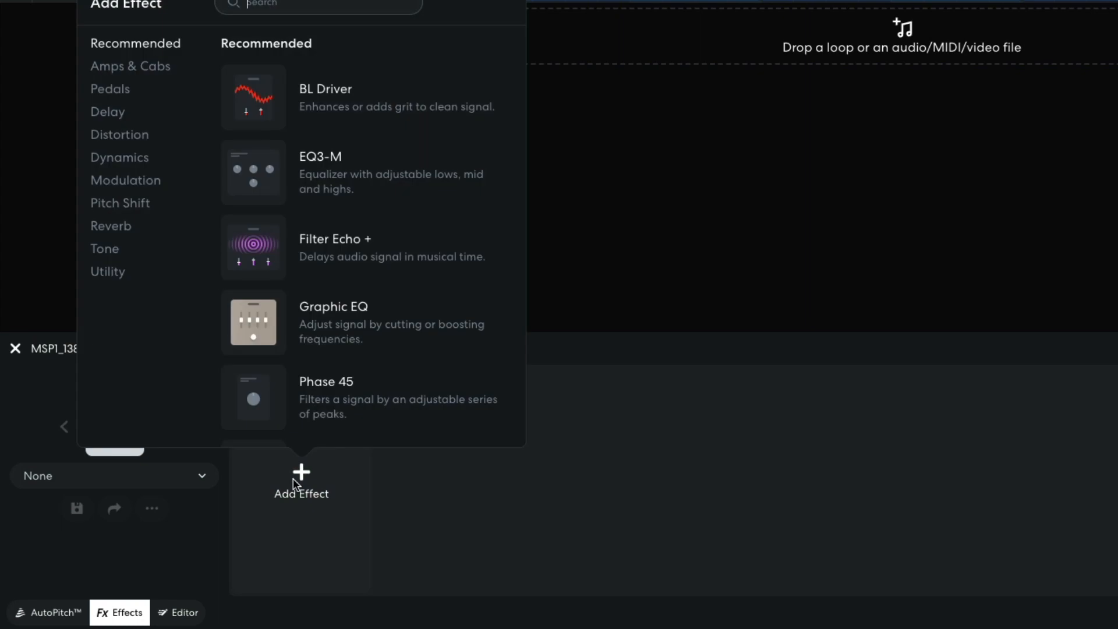
pyautogui.click(102, 254)
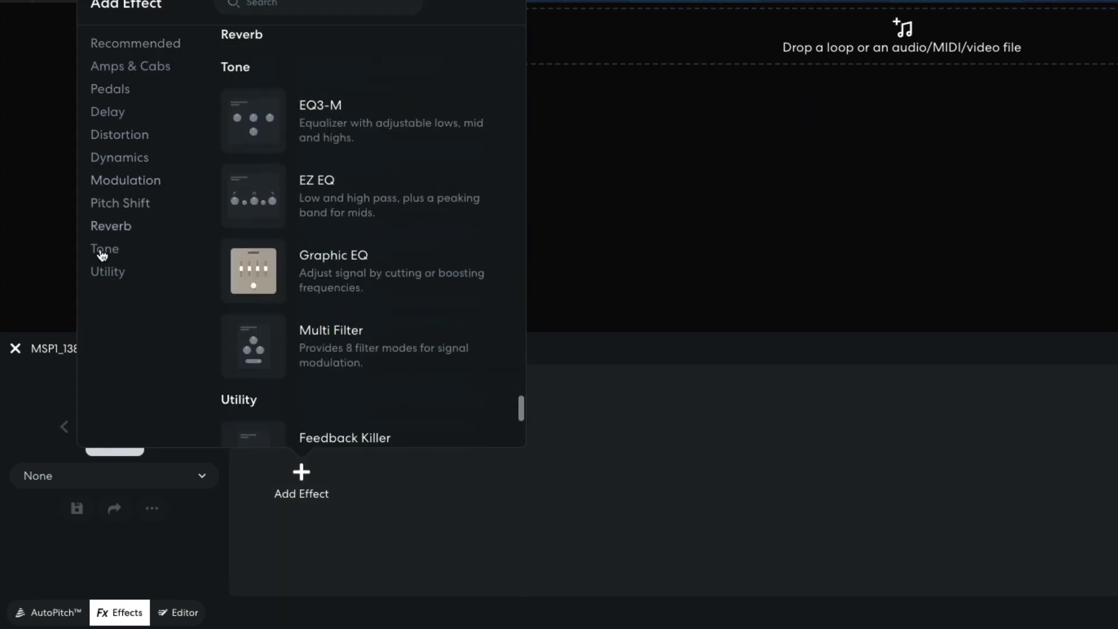
pyautogui.click(249, 309)
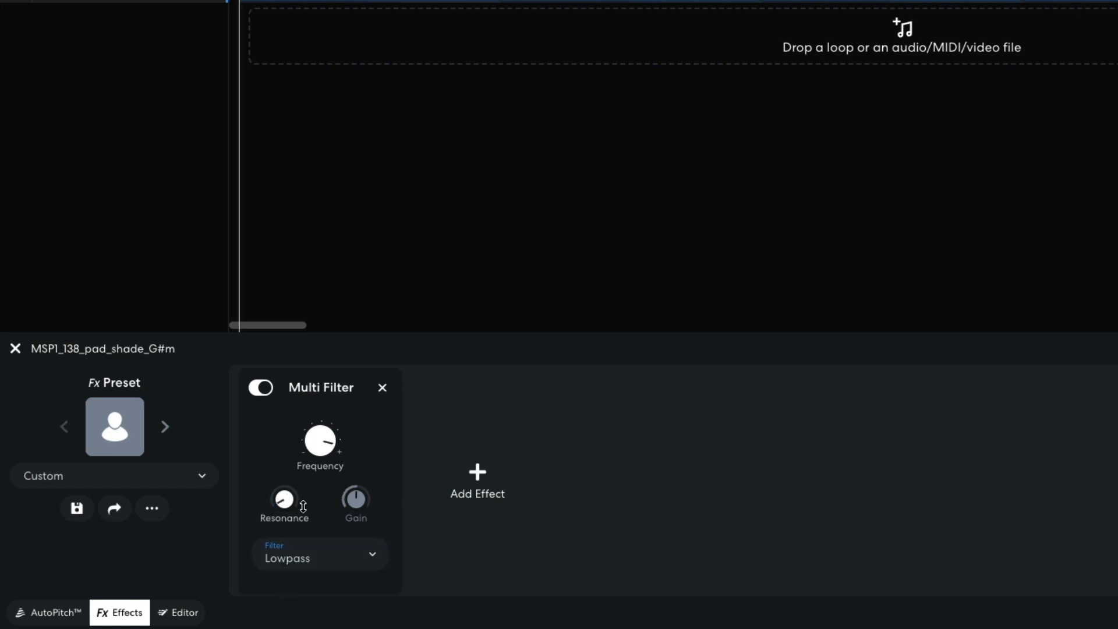
pyautogui.write('440')
pyautogui.press('Return')
pyautogui.press('space')
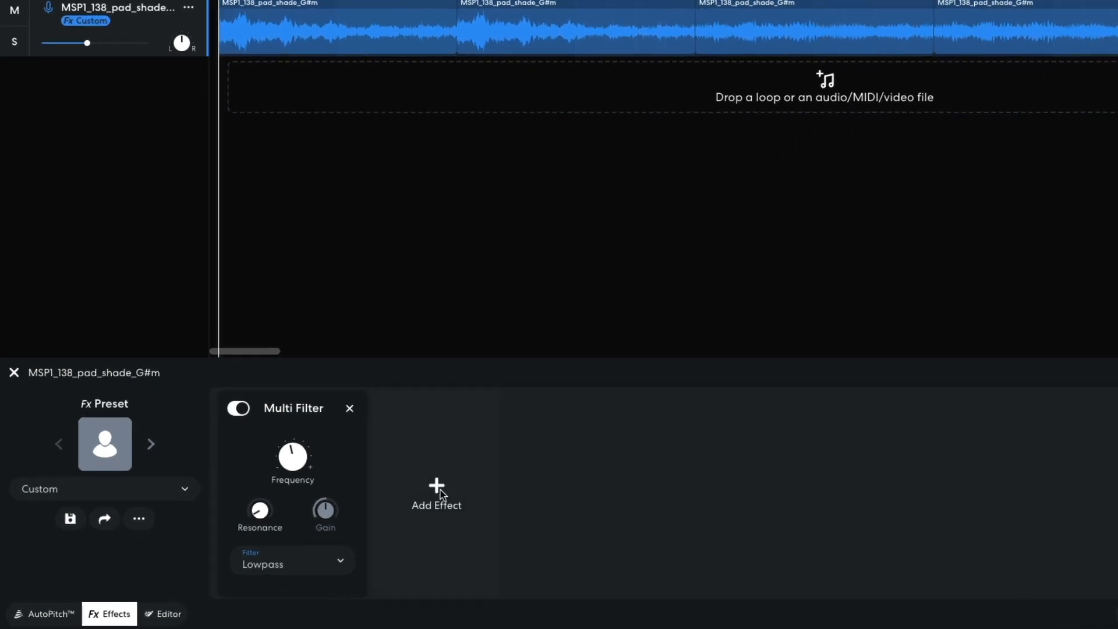
# Add a second Multi Filter to the pad track in Highpass mode with minimum resonance and a frequency of 280 Hz, and play back.
pyautogui.click(342, 525)
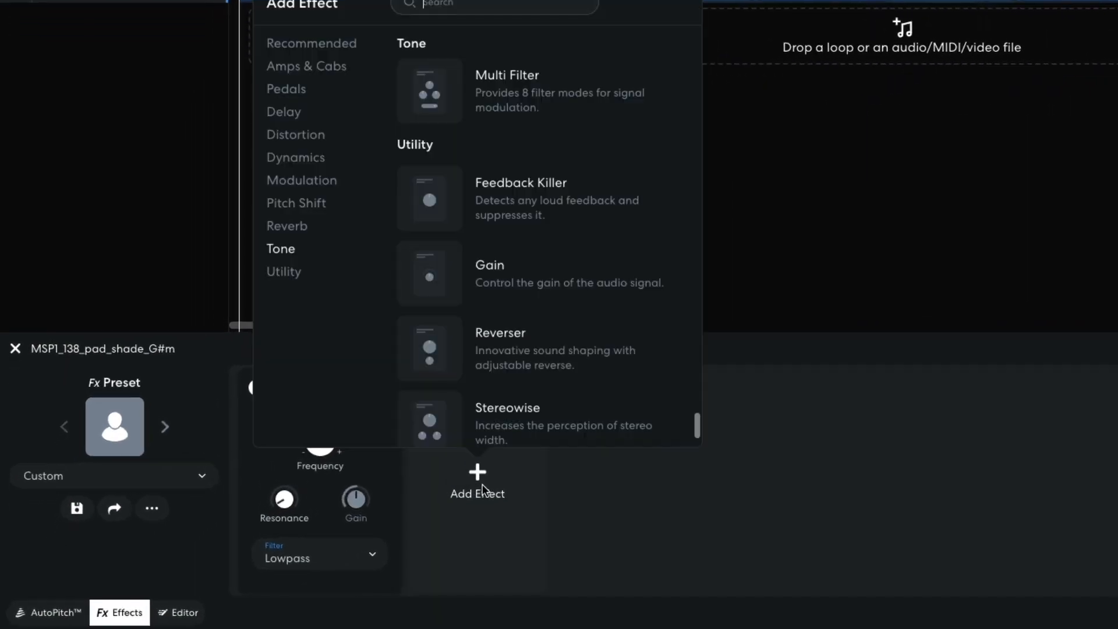
pyautogui.click(438, 93)
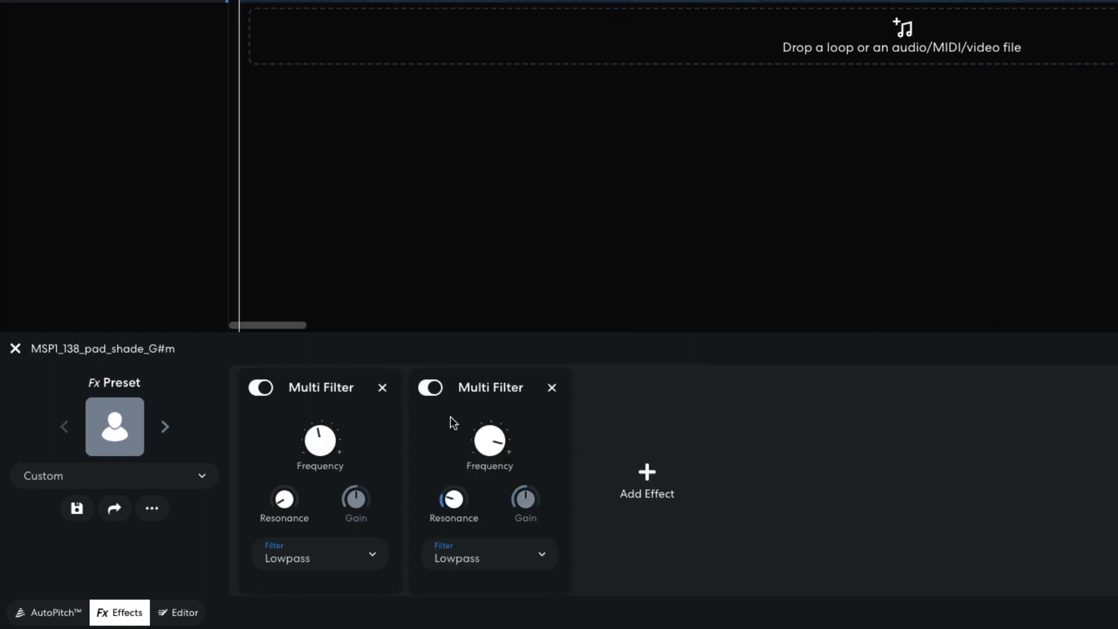
pyautogui.click(464, 553)
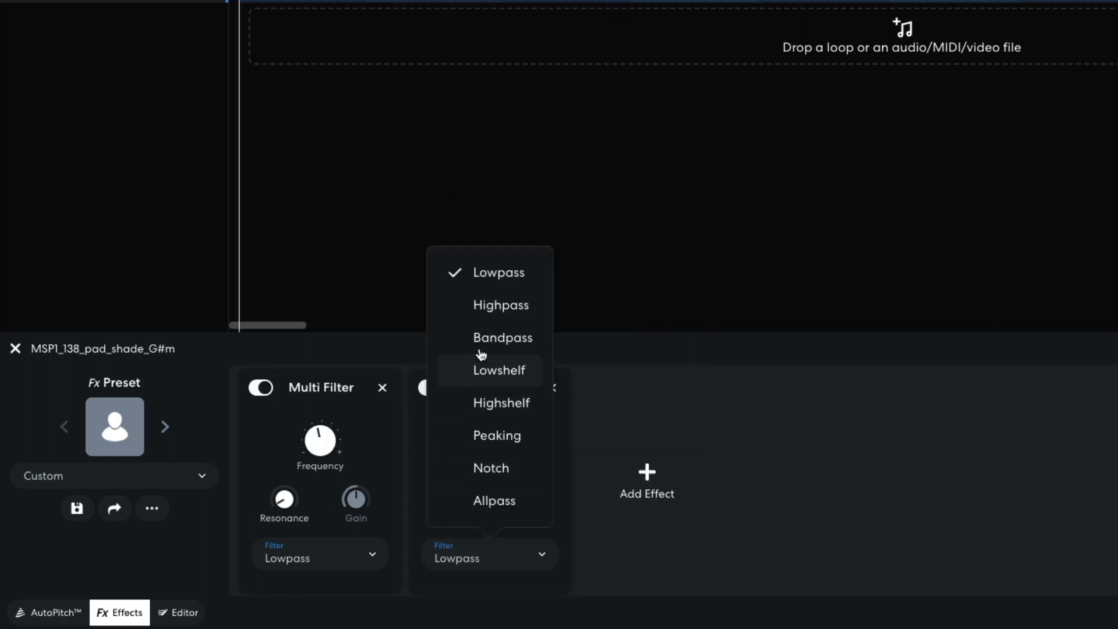
pyautogui.click(489, 305)
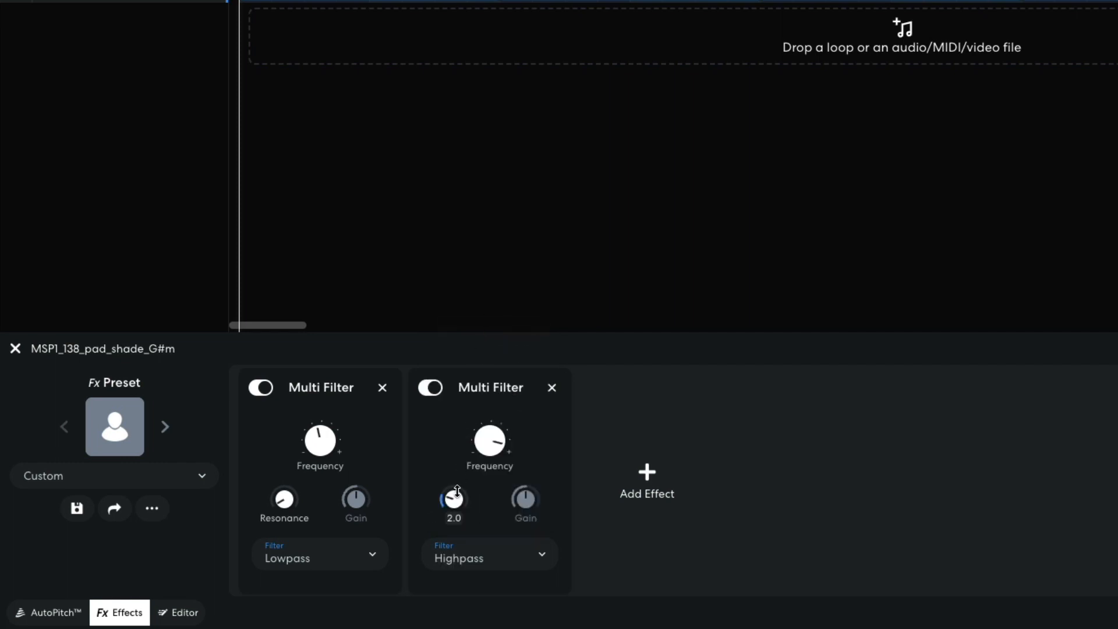
pyautogui.moveTo(458, 488); pyautogui.dragTo(460, 512)
pyautogui.click(484, 466)
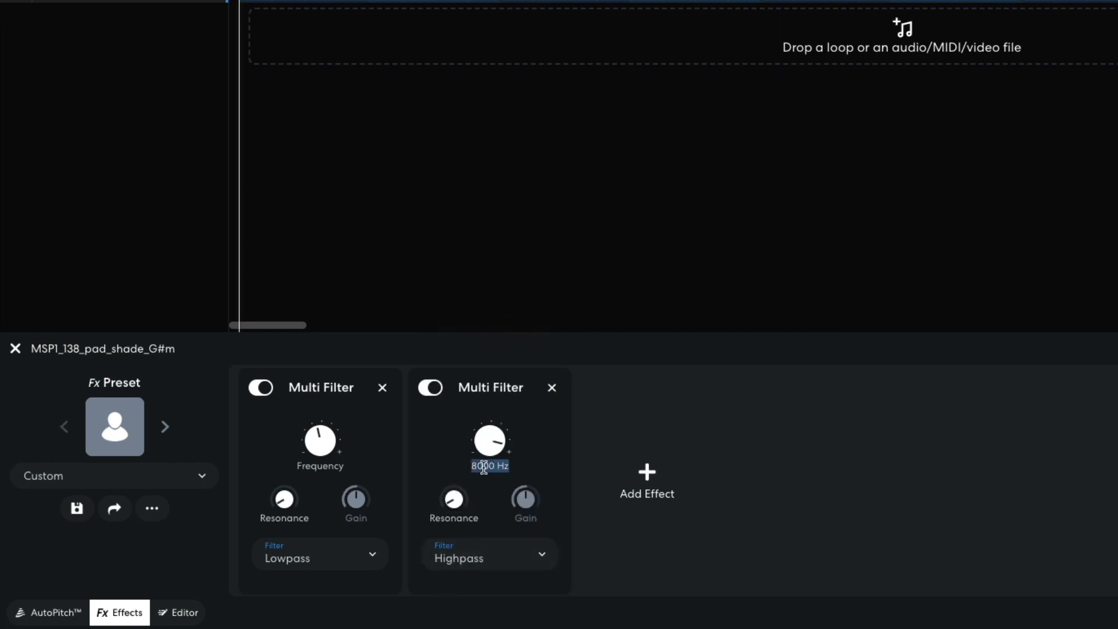
pyautogui.write('280')
pyautogui.press('Return')
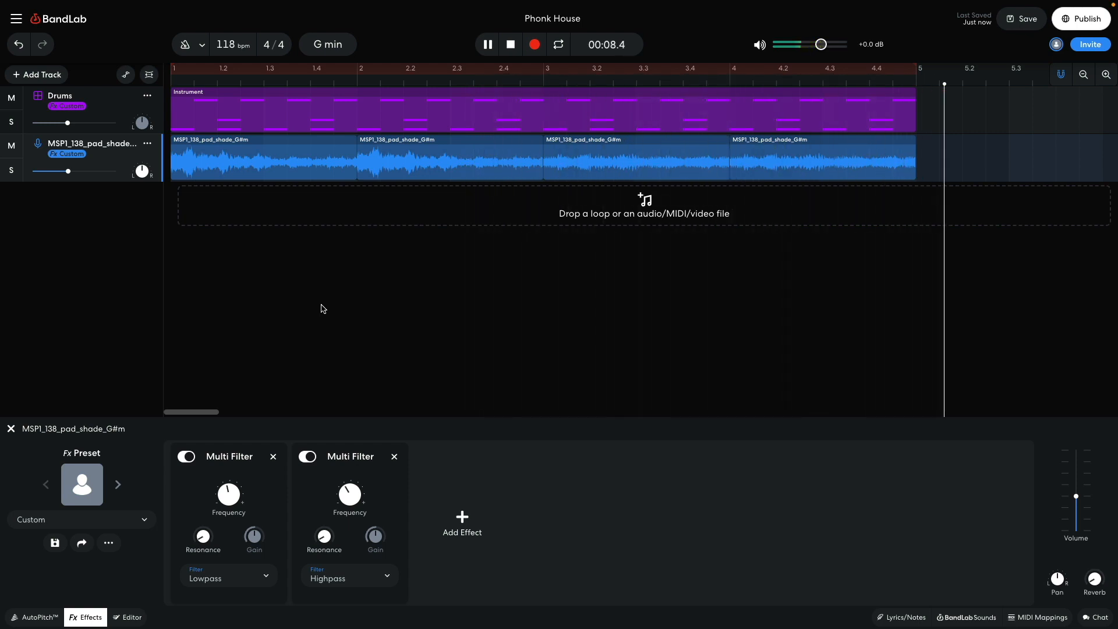
pyautogui.press('space')
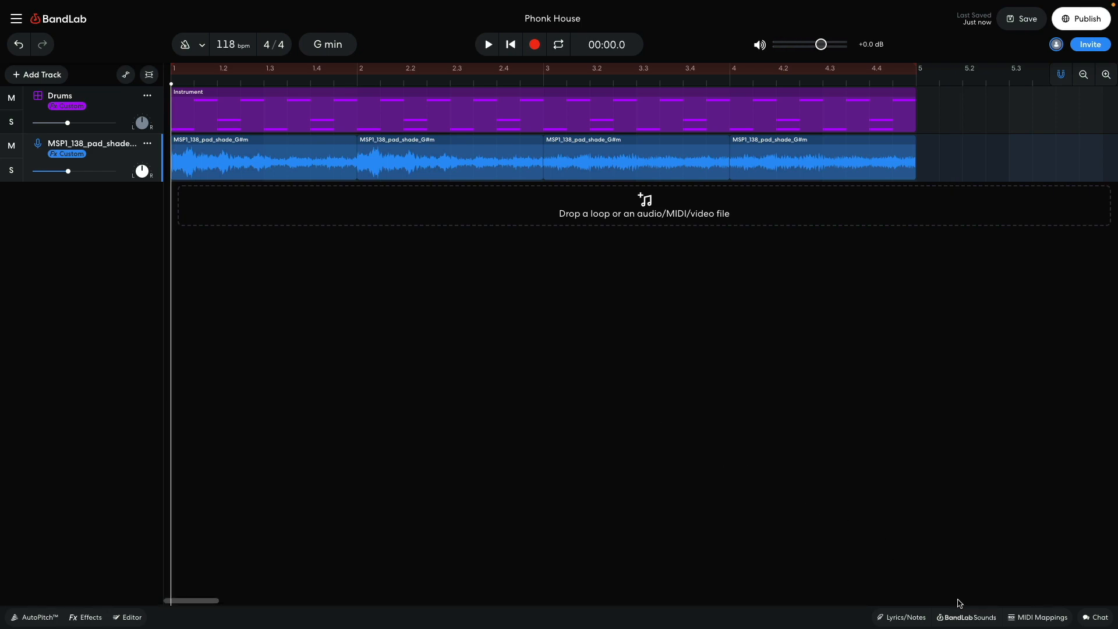
# Search the BandLab Sounds packs for "phonk" and open the Phonk: Loops pack.
pyautogui.click(967, 617)
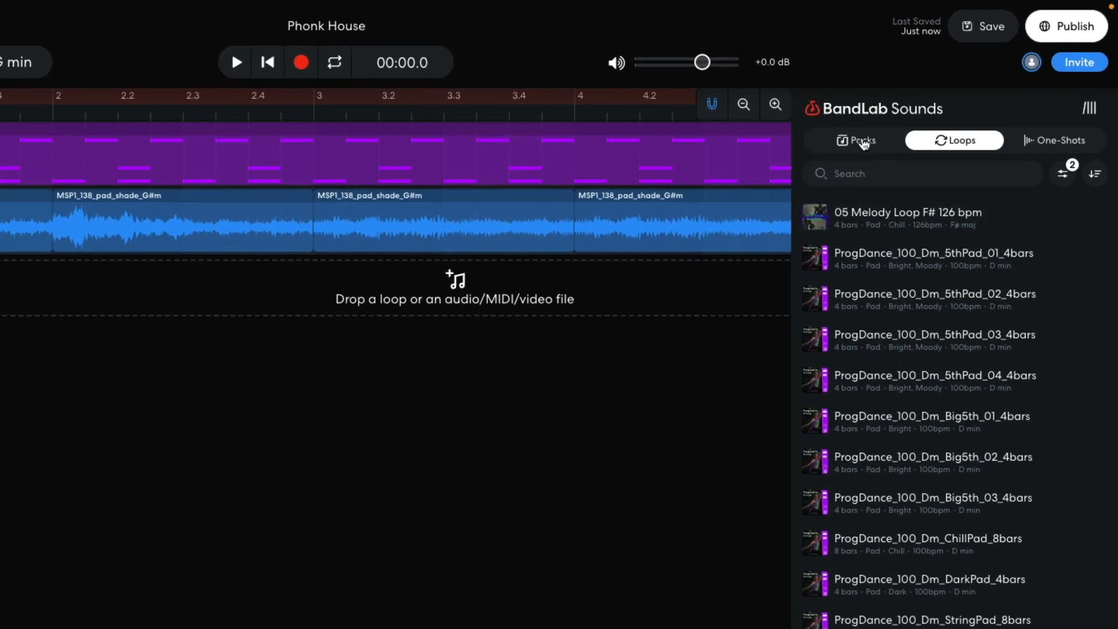
pyautogui.click(863, 142)
pyautogui.click(872, 174)
pyautogui.write('phonk')
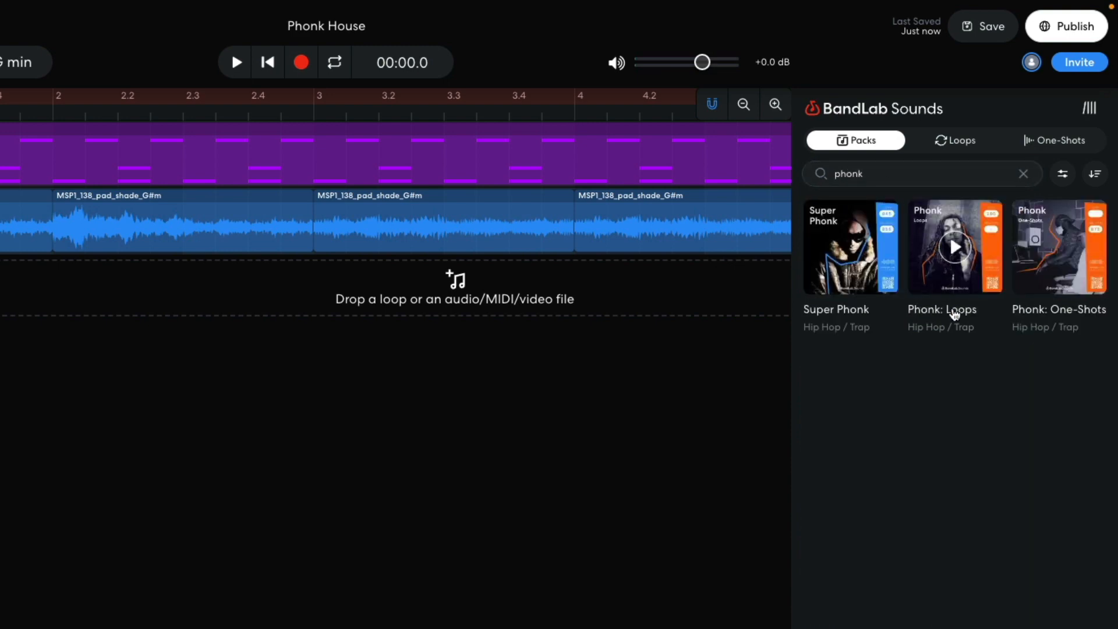
pyautogui.click(953, 311)
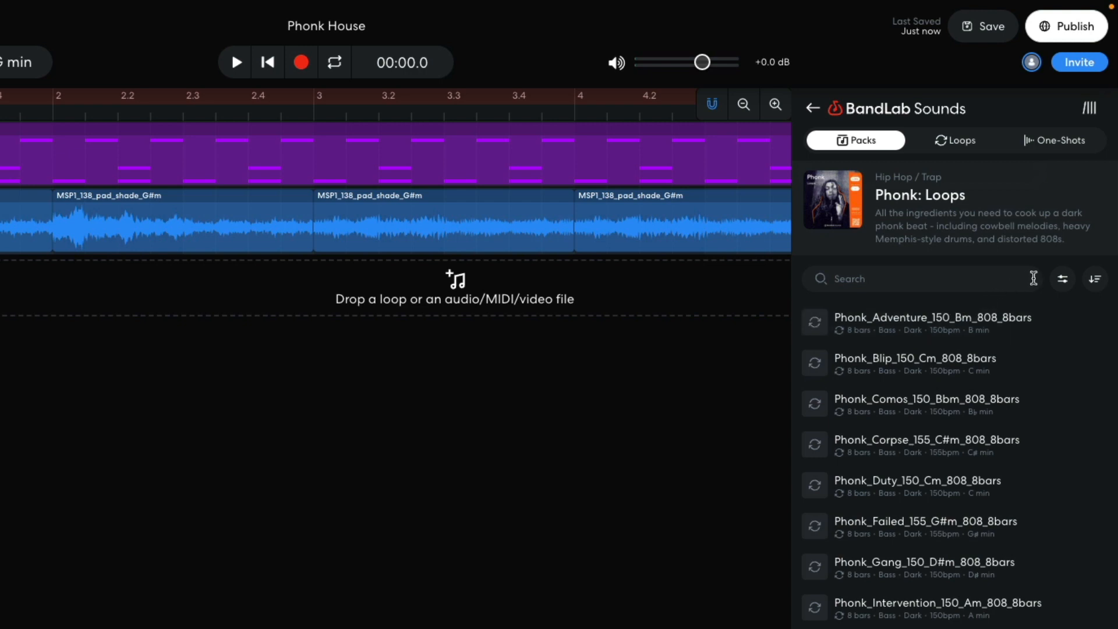
# Filter the Phonk: Loops pack by the Lead instrument and preview the Phonk_Blip_150_Melody_Cm_8bars loop.
pyautogui.click(1063, 279)
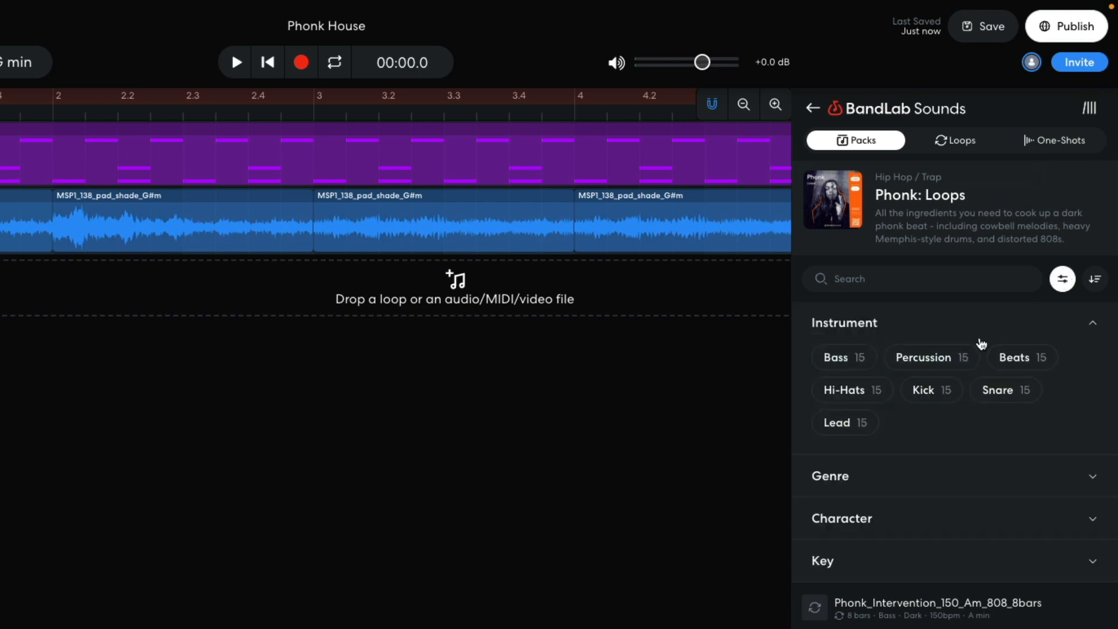
pyautogui.click(844, 423)
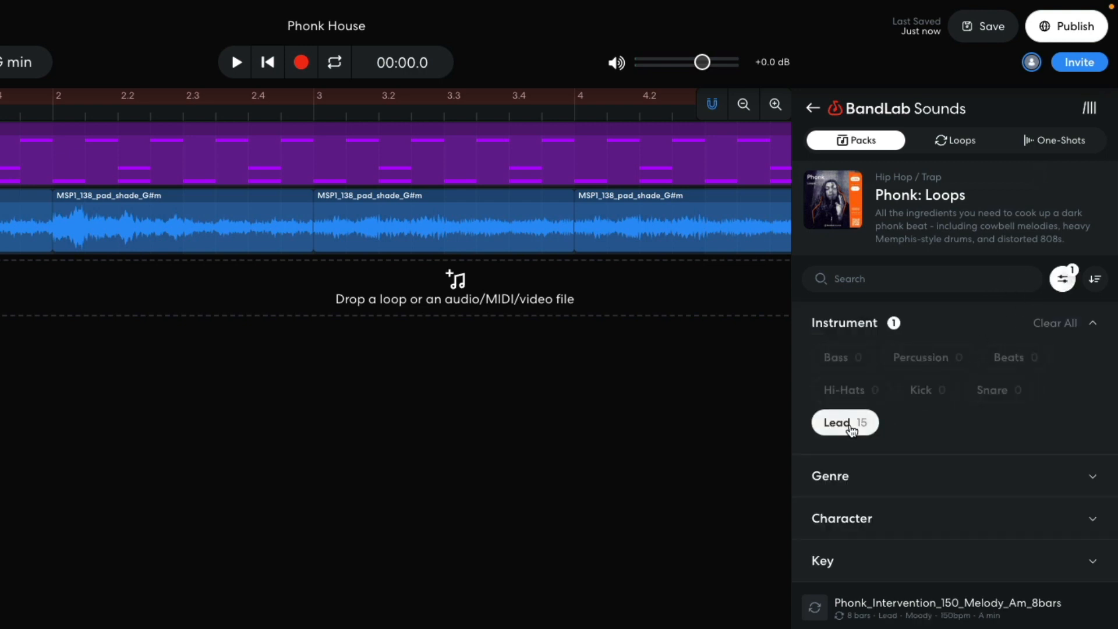
pyautogui.click(1057, 284)
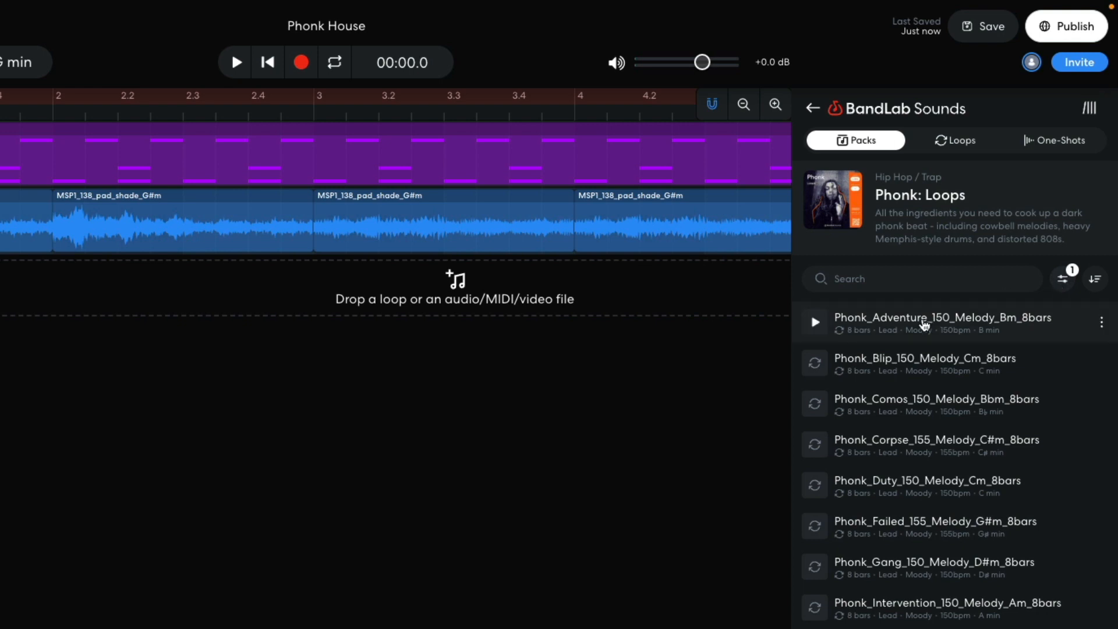
pyautogui.click(816, 363)
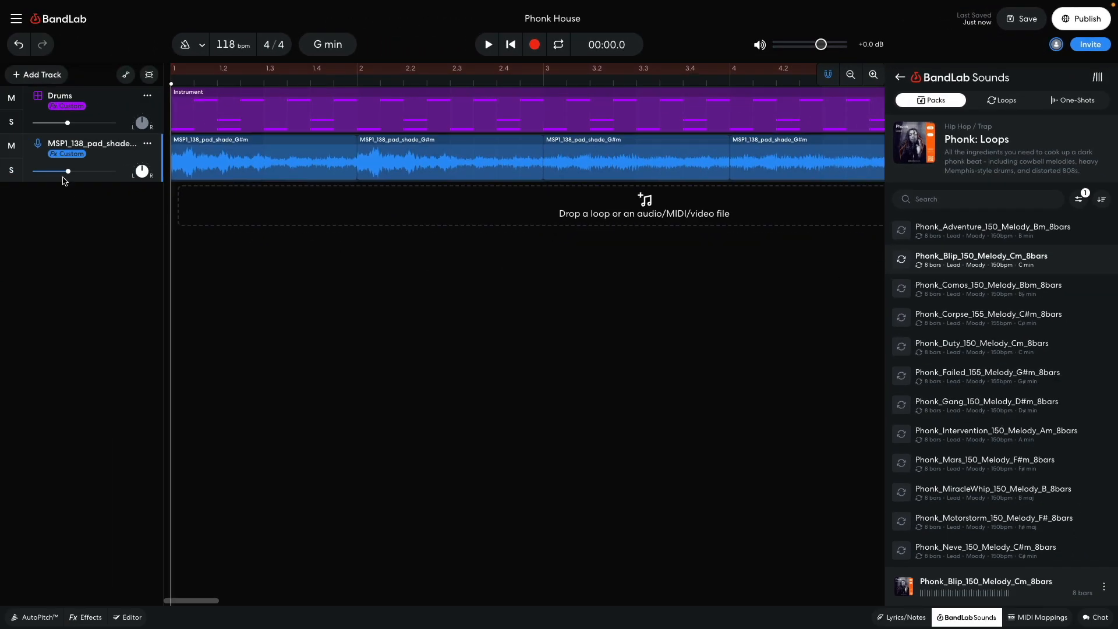
# Add a Sampler track below the pad track and open its sampler.
pyautogui.click(46, 76)
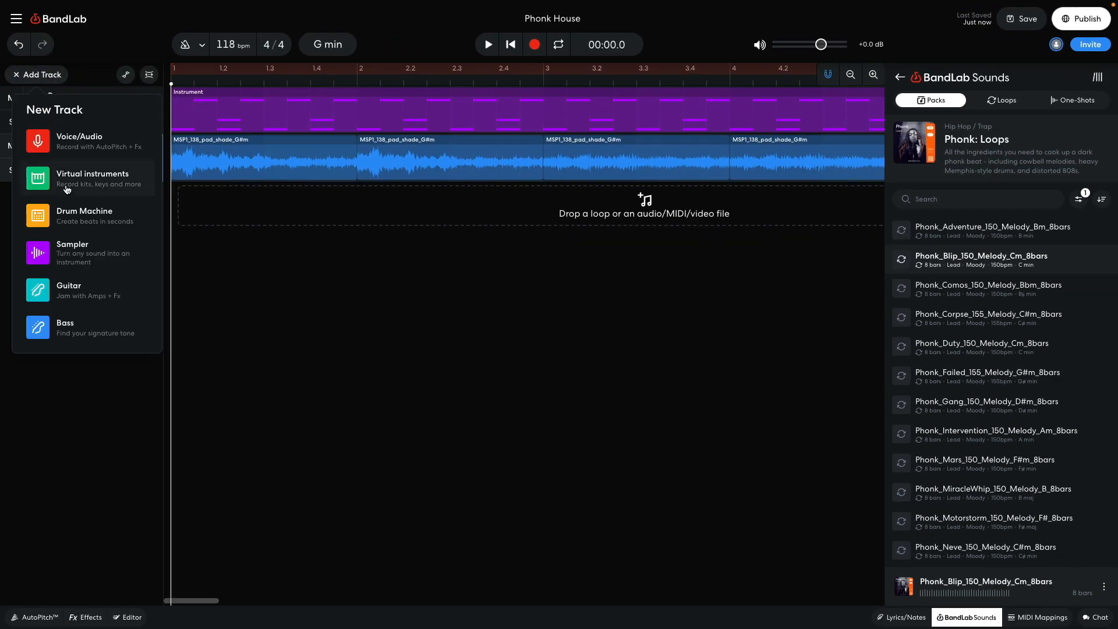
pyautogui.click(76, 249)
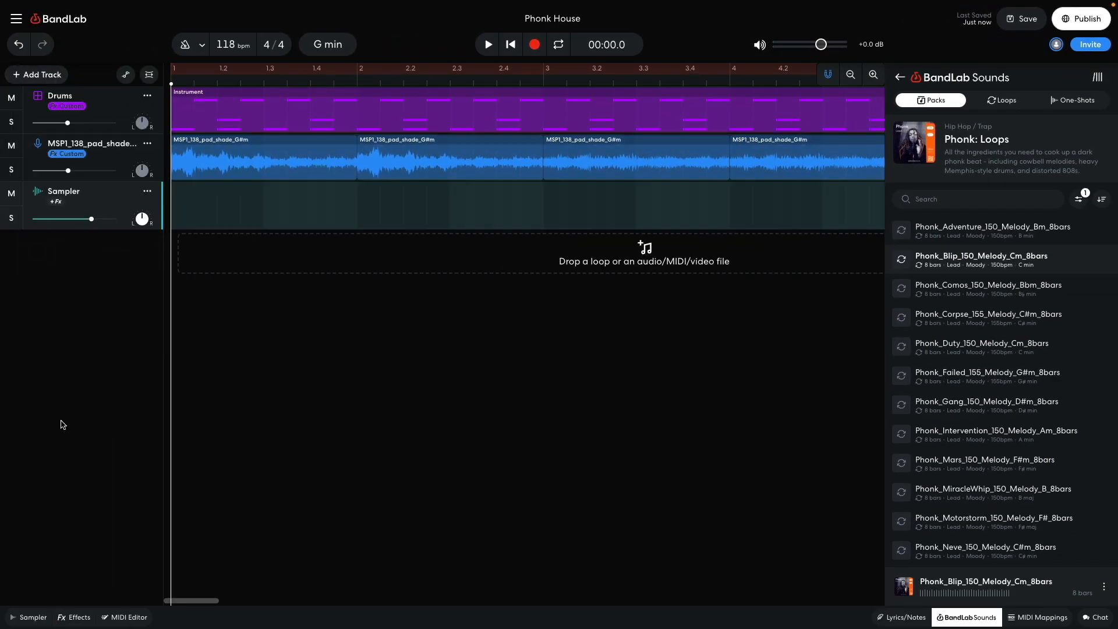
pyautogui.click(35, 617)
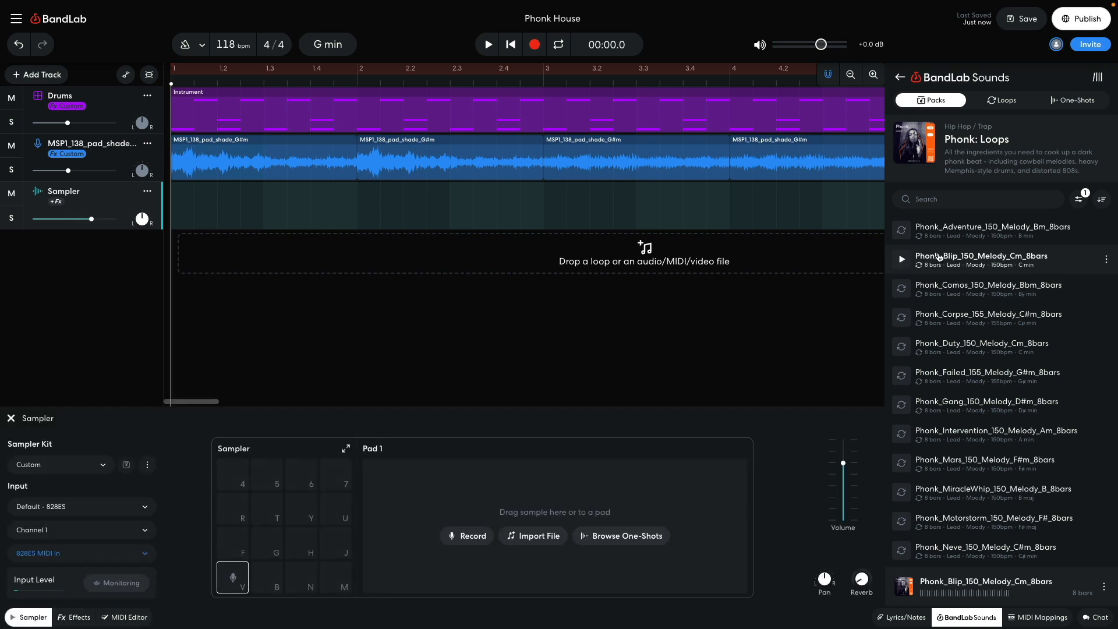
# Load the Phonk_Blip_150_Melody_Cm_8bars loop onto sampler pad V and trim it to its first hit, playing the result.
pyautogui.moveTo(939, 258); pyautogui.dragTo(232, 580)
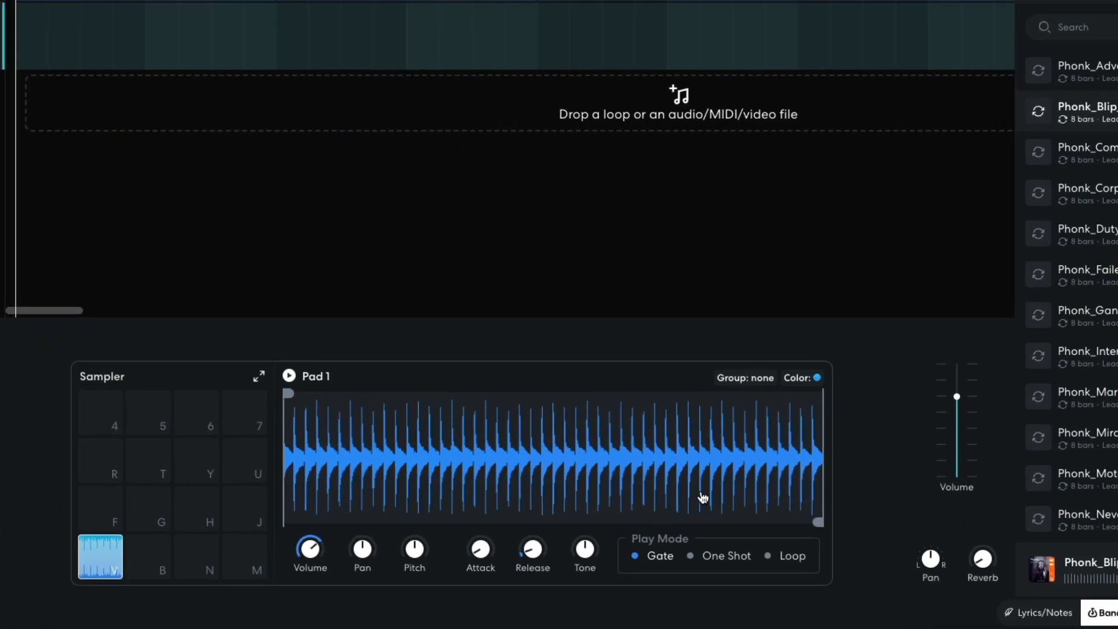
pyautogui.moveTo(817, 520); pyautogui.dragTo(286, 504)
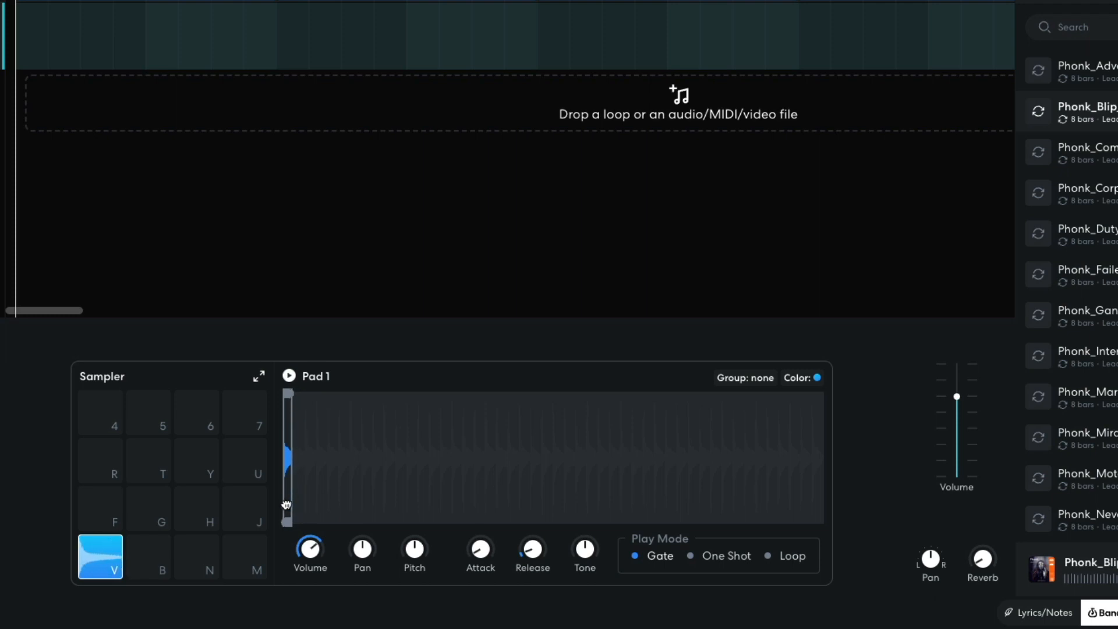
pyautogui.click(288, 376)
# Lower the pitch of pad V's sample, and copy the trimmed sample onto pads B and N.
pyautogui.moveTo(411, 546); pyautogui.dragTo(404, 555)
pyautogui.click(288, 372)
pyautogui.moveTo(109, 550); pyautogui.dragTo(150, 547)
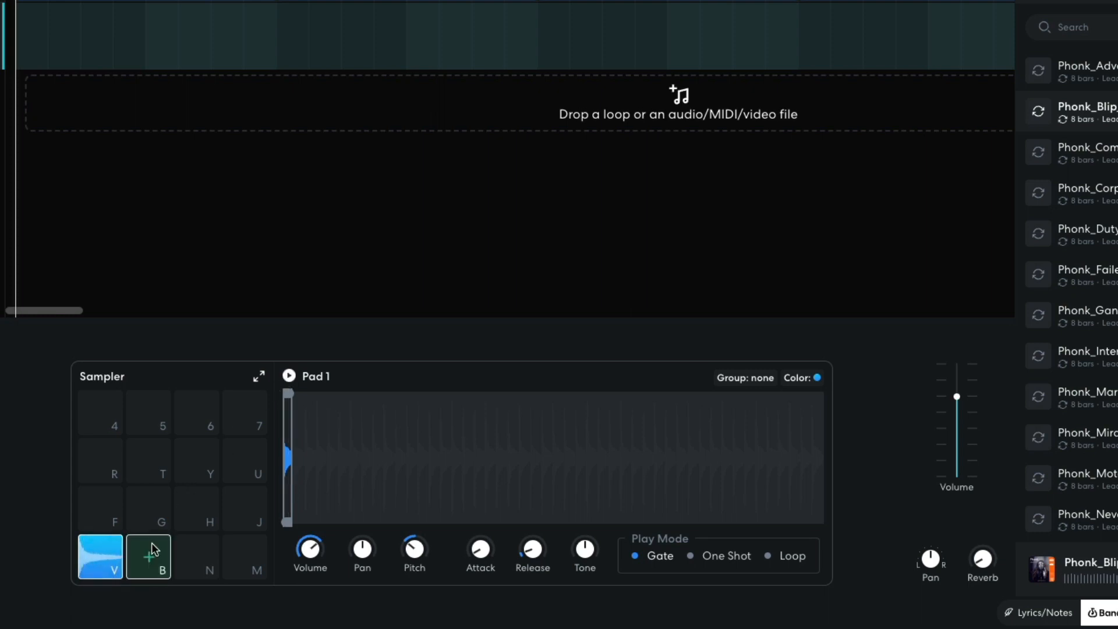
pyautogui.moveTo(413, 549)
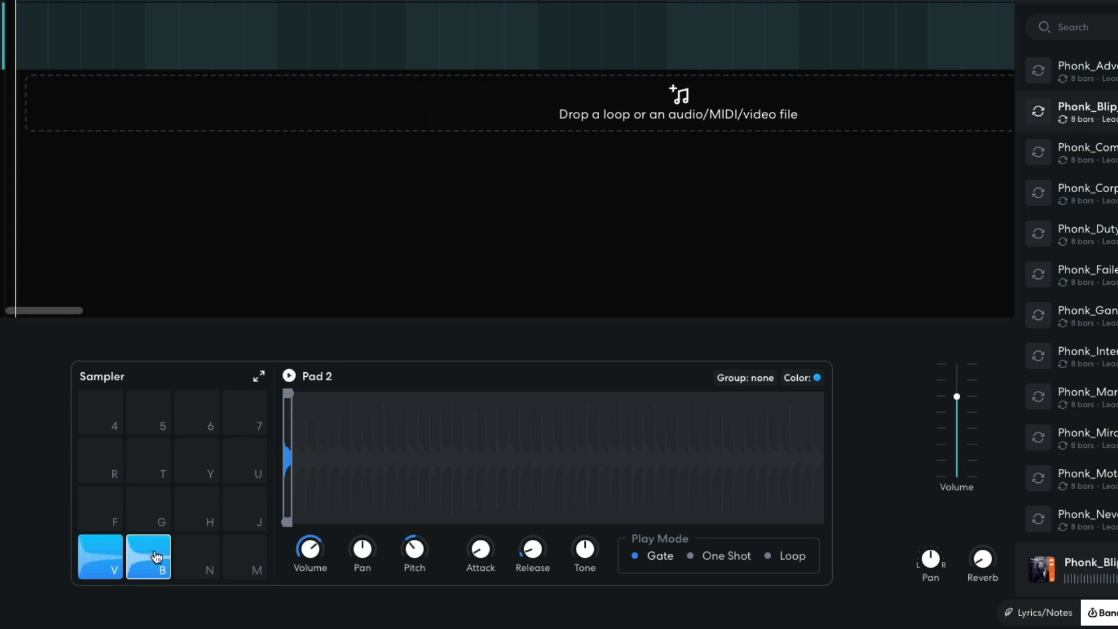
pyautogui.moveTo(153, 556); pyautogui.dragTo(192, 551)
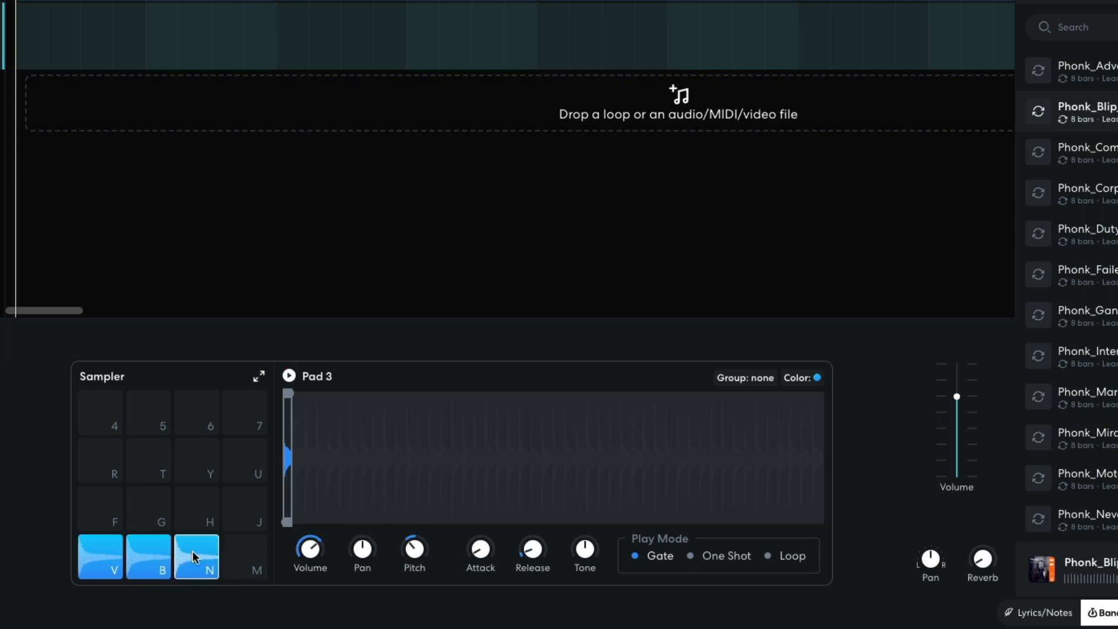
pyautogui.moveTo(414, 548)
# Audition sampler pads V, B and N one after another.
pyautogui.click(107, 558)
pyautogui.click(145, 558)
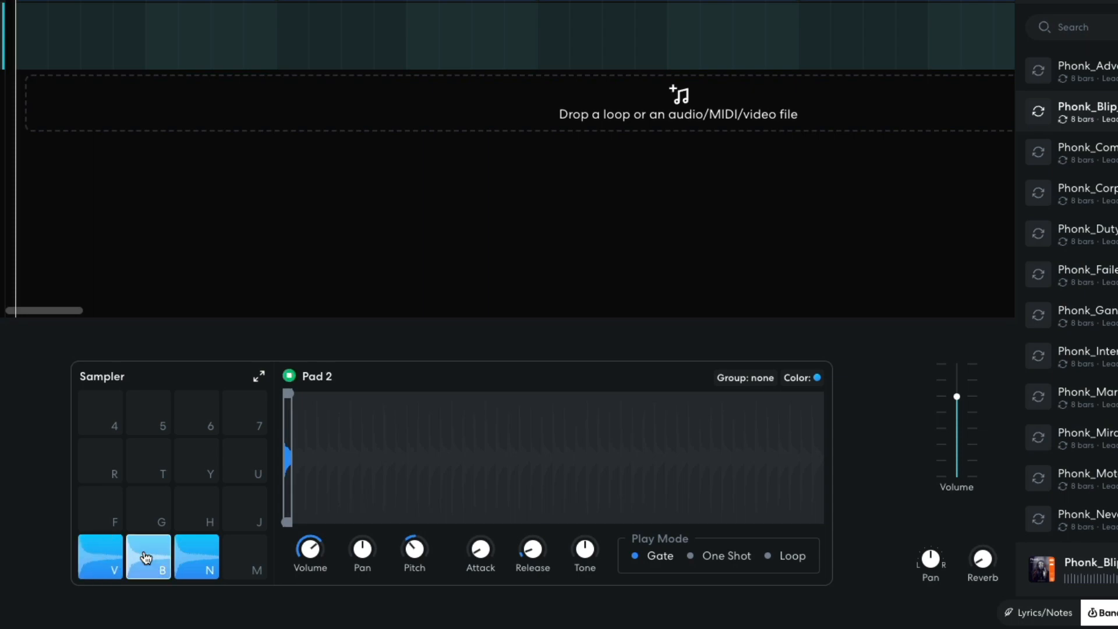
pyautogui.click(193, 557)
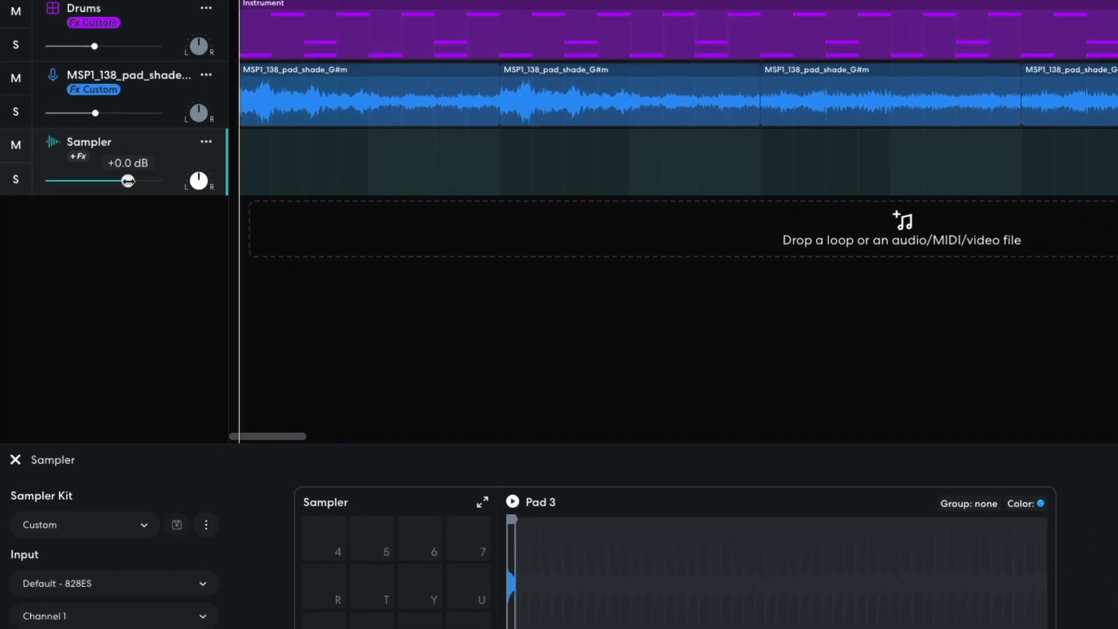
# Lower the sampler track's volume and play the arrangement with the cowbell pattern.
pyautogui.moveTo(91, 219); pyautogui.dragTo(75, 219)
pyautogui.moveTo(105, 182); pyautogui.dragTo(107, 185)
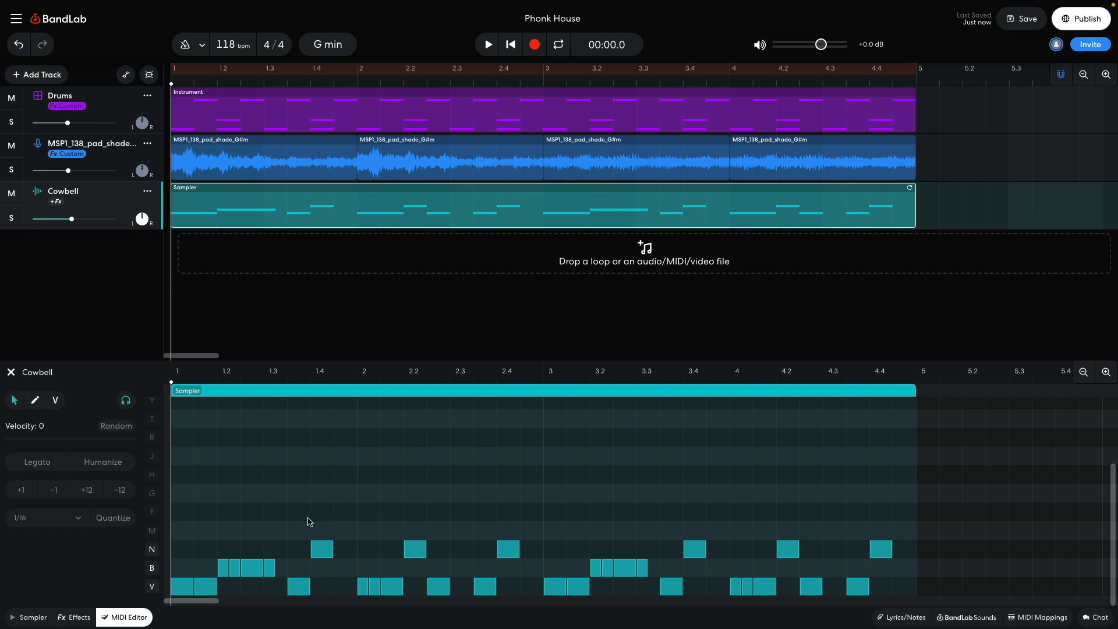
pyautogui.press('space')
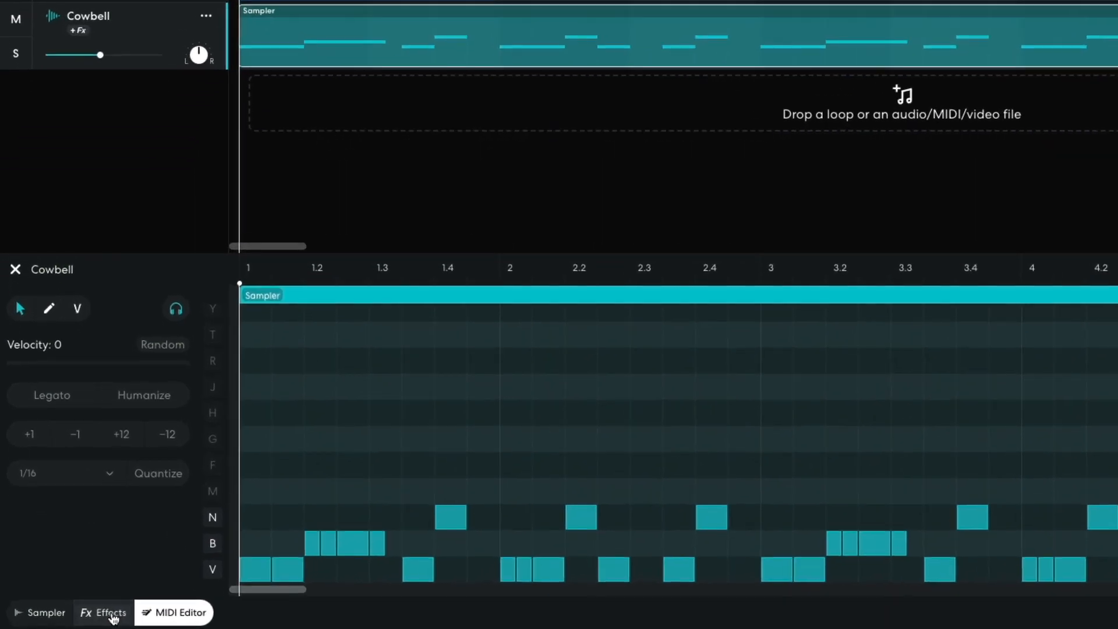
# Add a Ping Pong Delay to the Cowbell track with its mix set to 9%, and play back the arrangement.
pyautogui.click(81, 617)
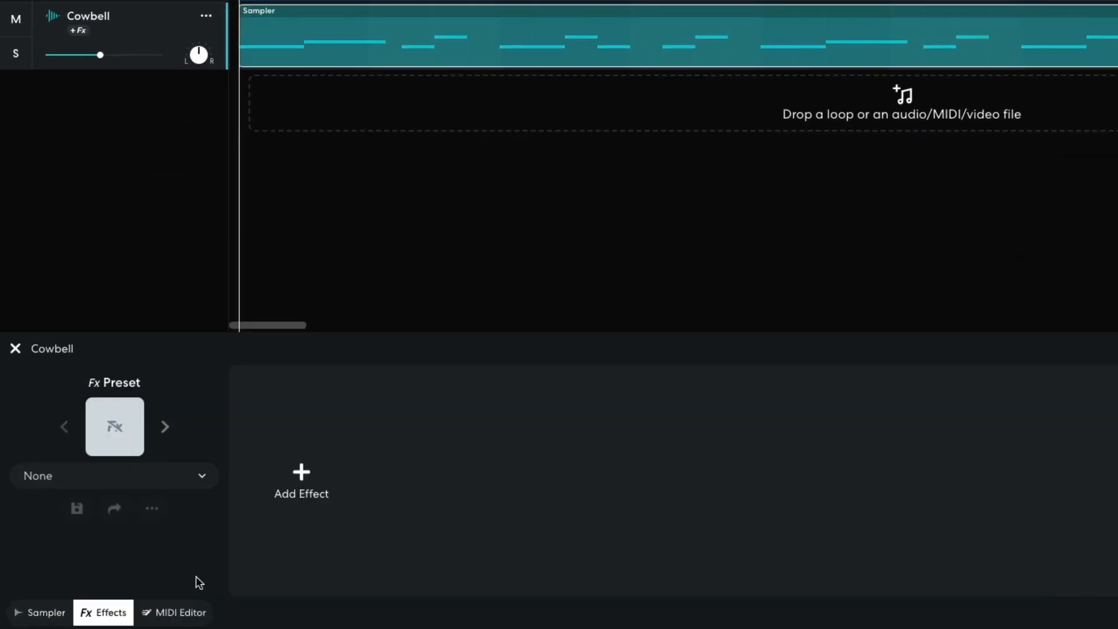
pyautogui.click(302, 475)
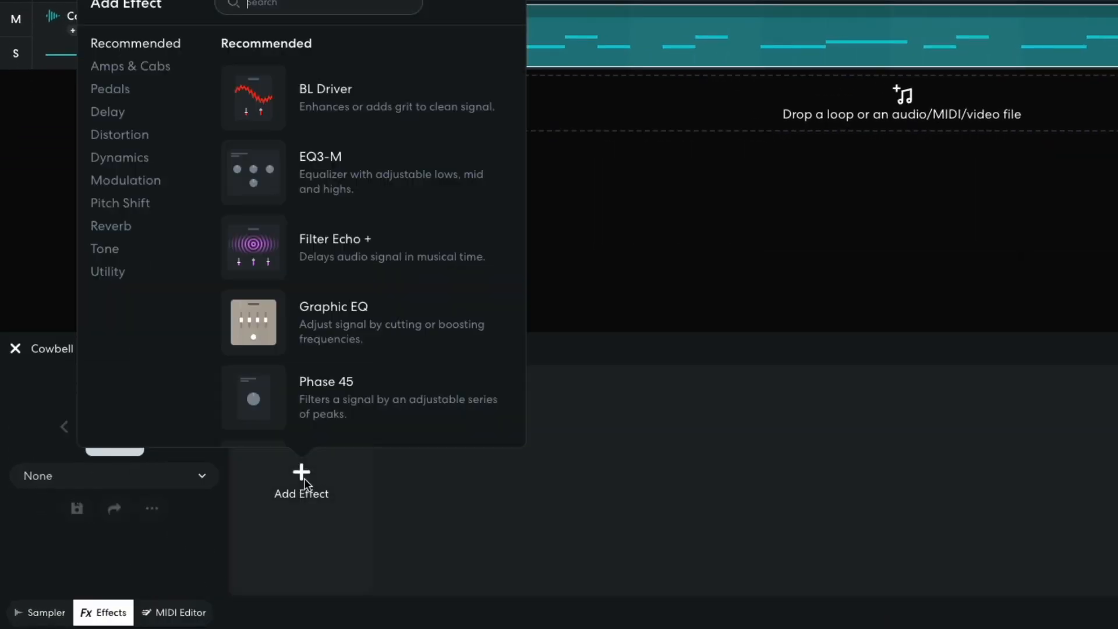
pyautogui.click(108, 113)
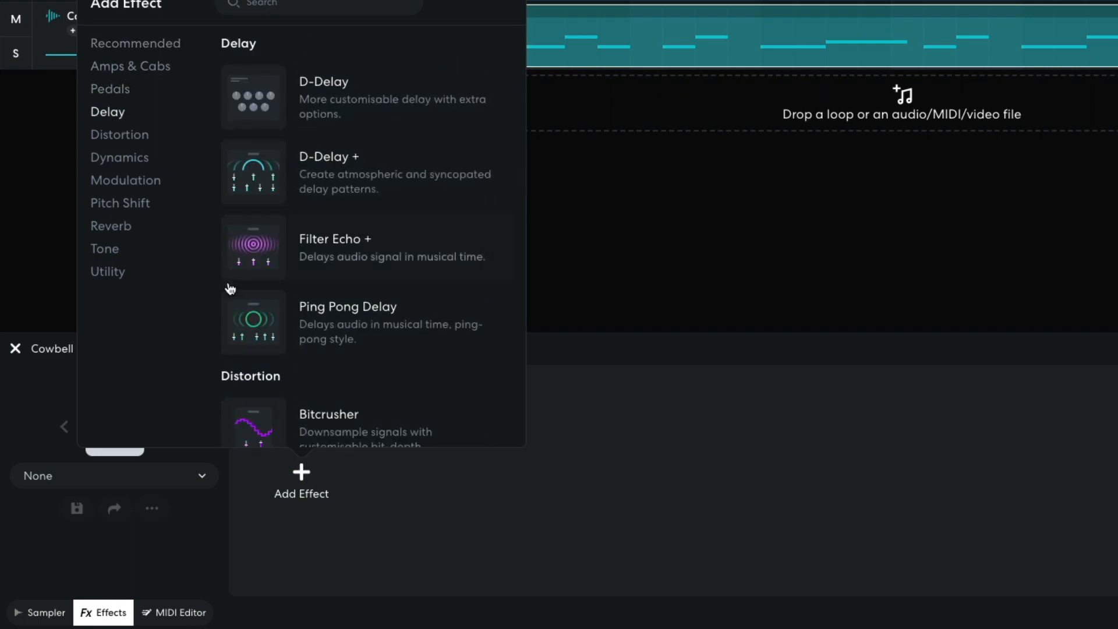
pyautogui.click(254, 320)
pyautogui.click(664, 570)
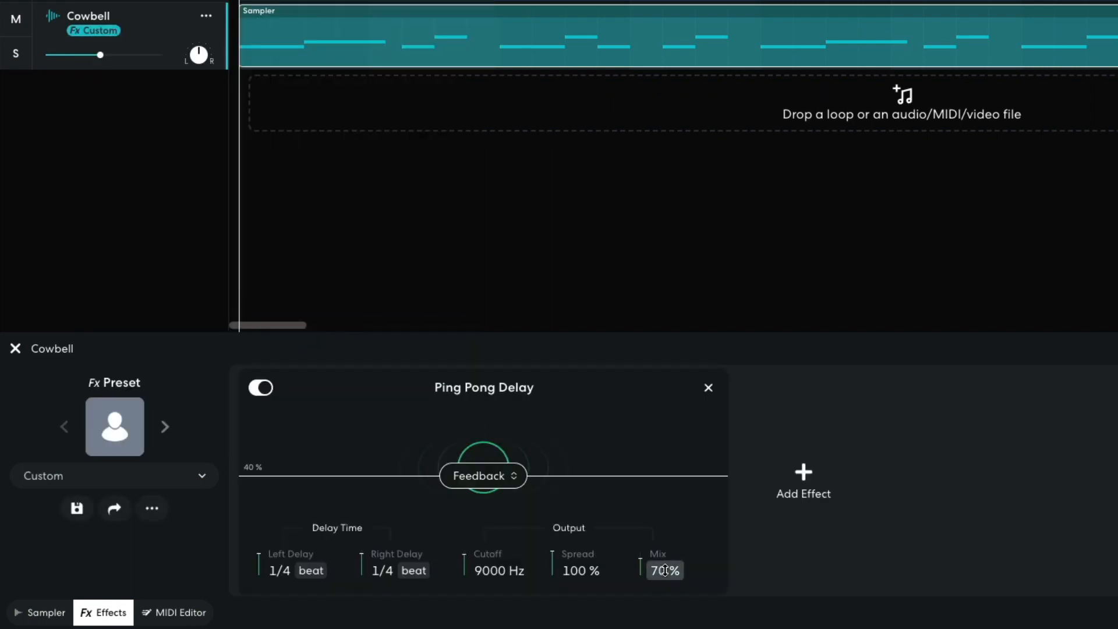
pyautogui.write('09')
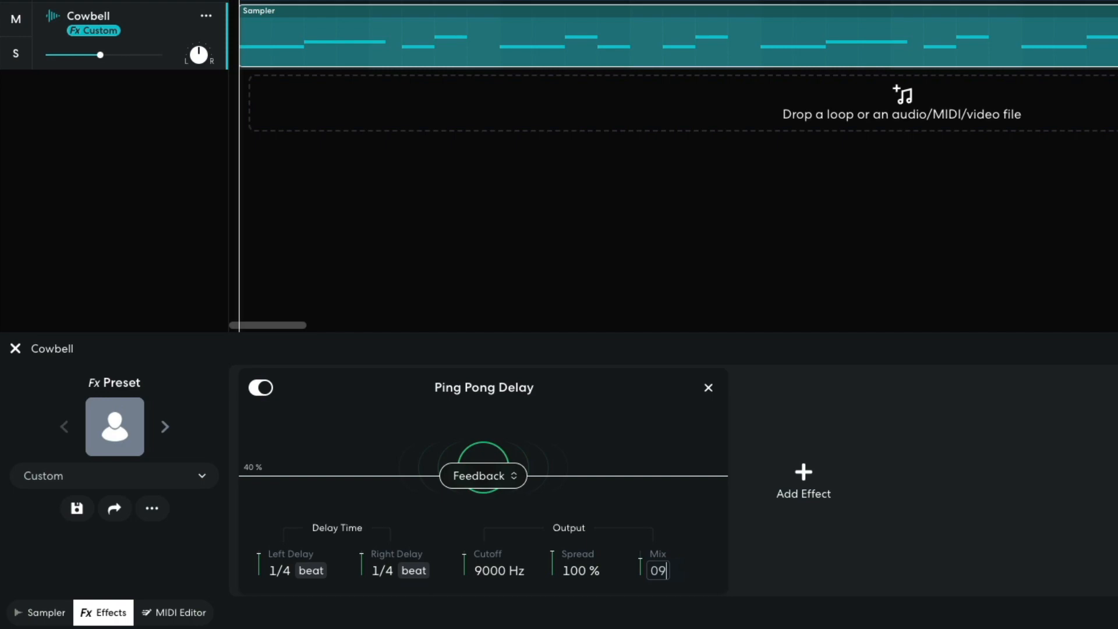
pyautogui.press('Return')
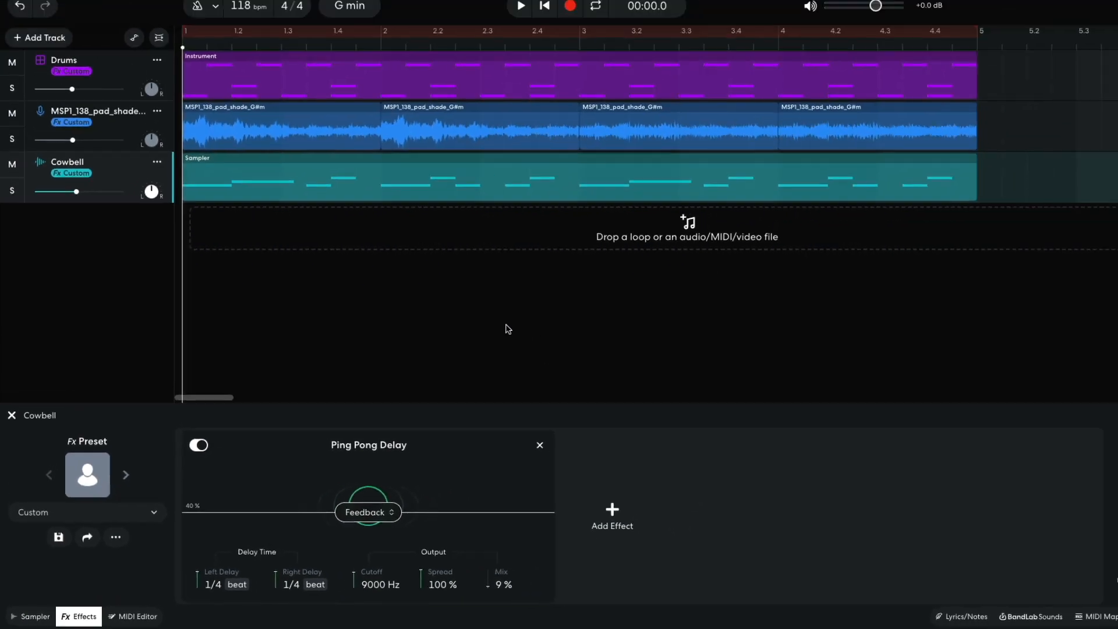
pyautogui.press('space')
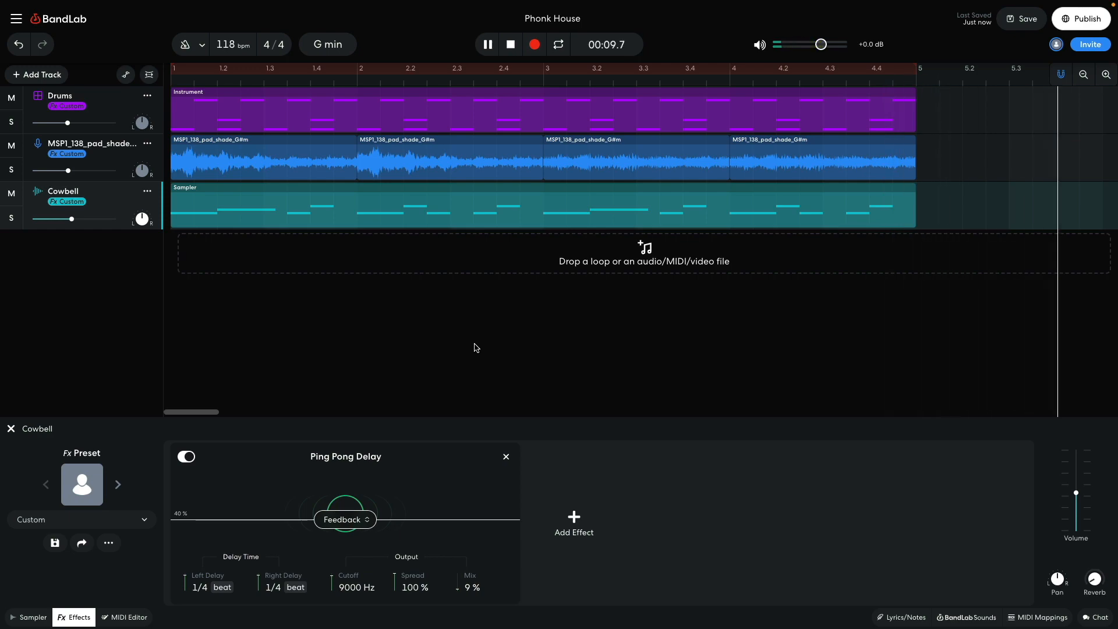
pyautogui.press('space')
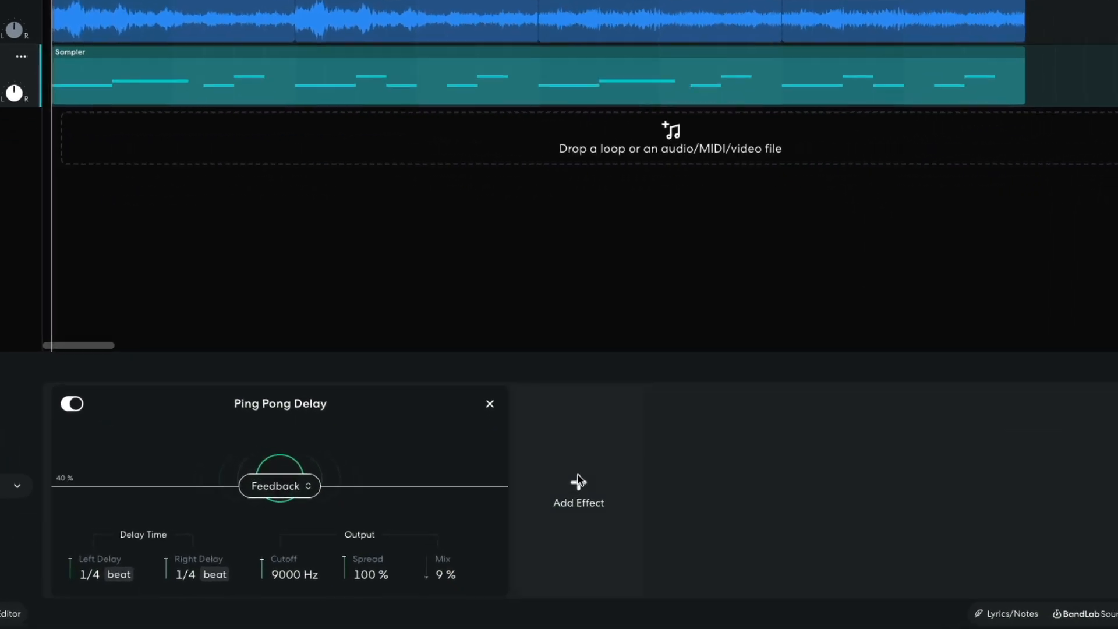
# Add a Studio Reverb to the Cowbell track with mix 38%, size 59% and tone 21%, and play back the arrangement.
pyautogui.click(573, 512)
pyautogui.click(403, 234)
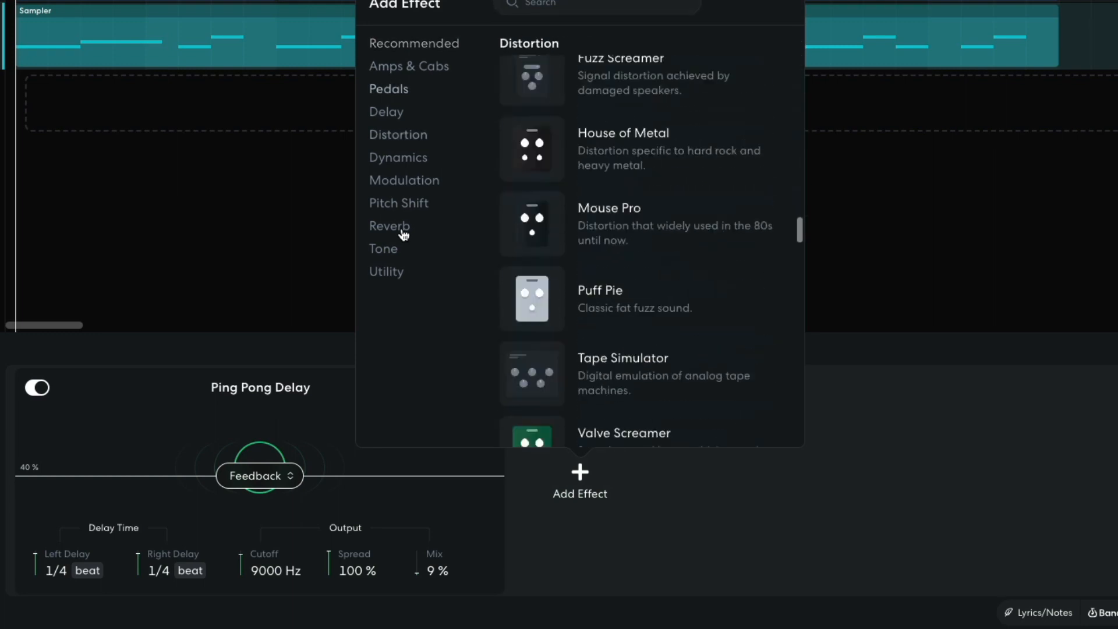
pyautogui.click(550, 251)
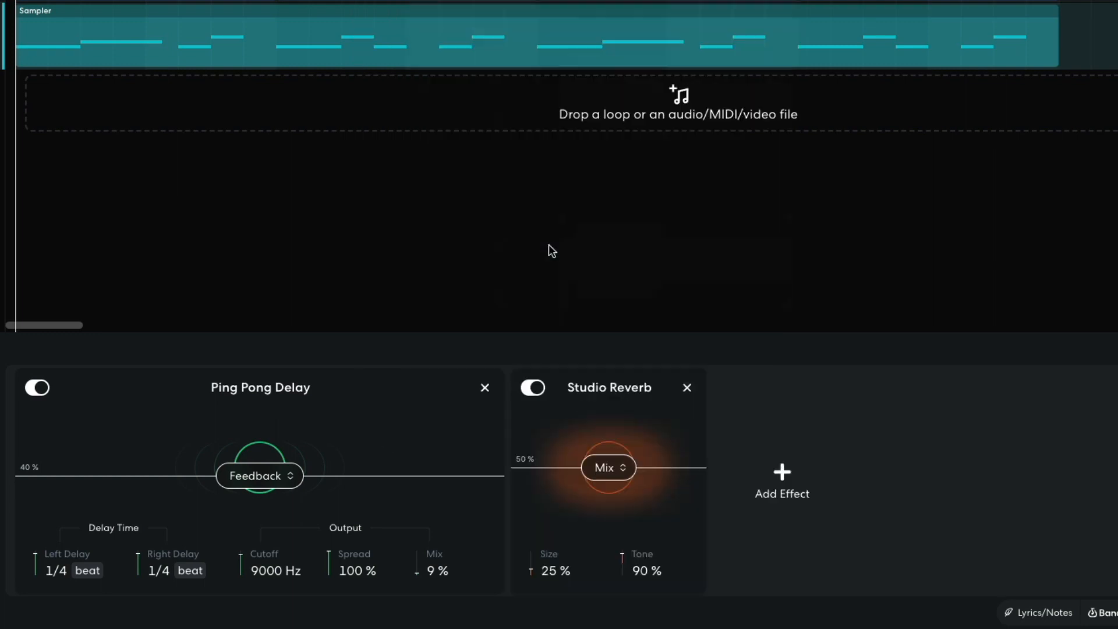
pyautogui.moveTo(602, 462); pyautogui.dragTo(601, 502)
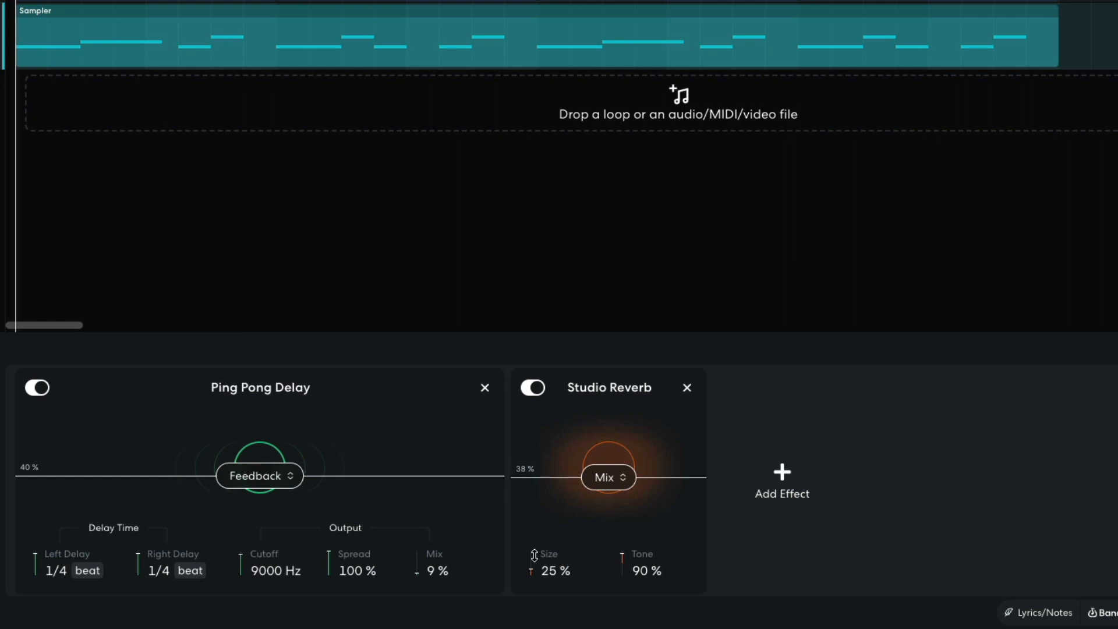
pyautogui.moveTo(534, 563); pyautogui.dragTo(531, 553)
pyautogui.moveTo(621, 554); pyautogui.dragTo(623, 599)
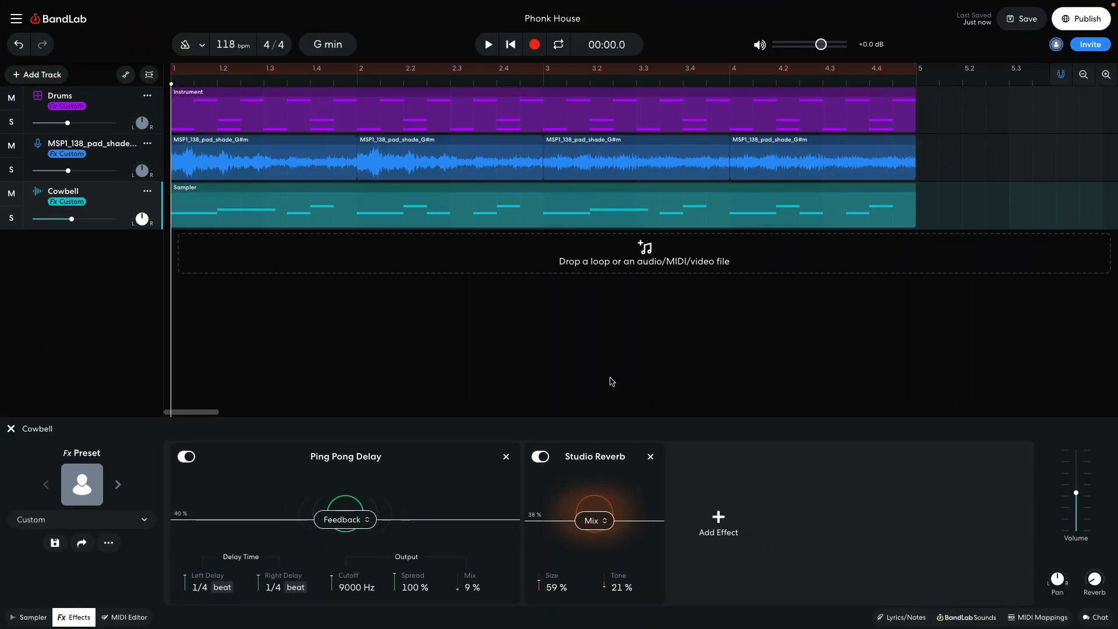
pyautogui.press('space')
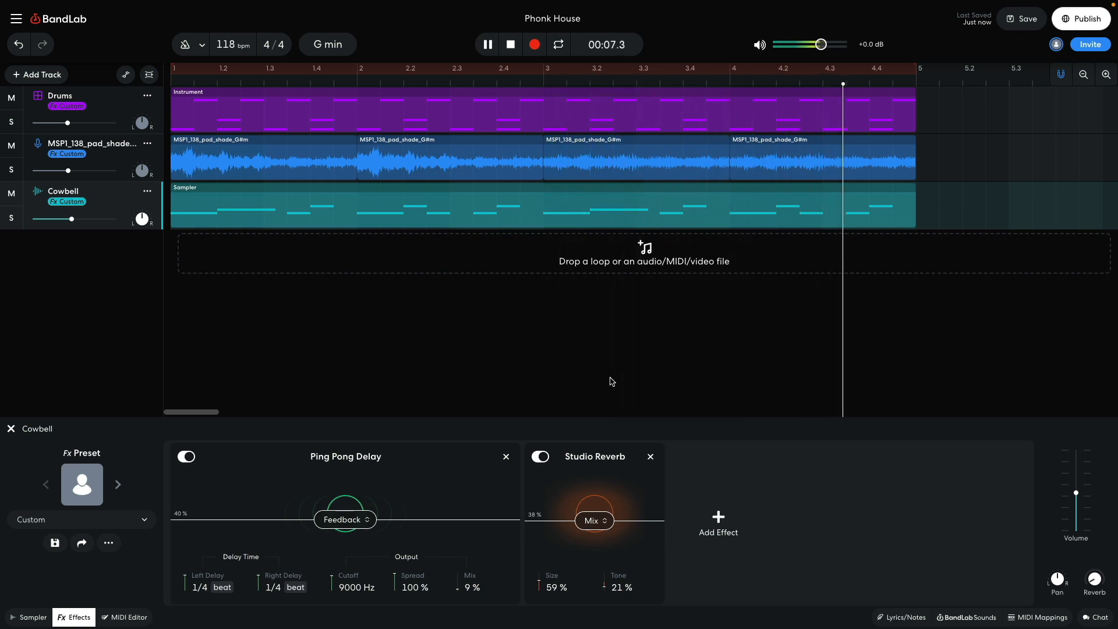
pyautogui.press('space')
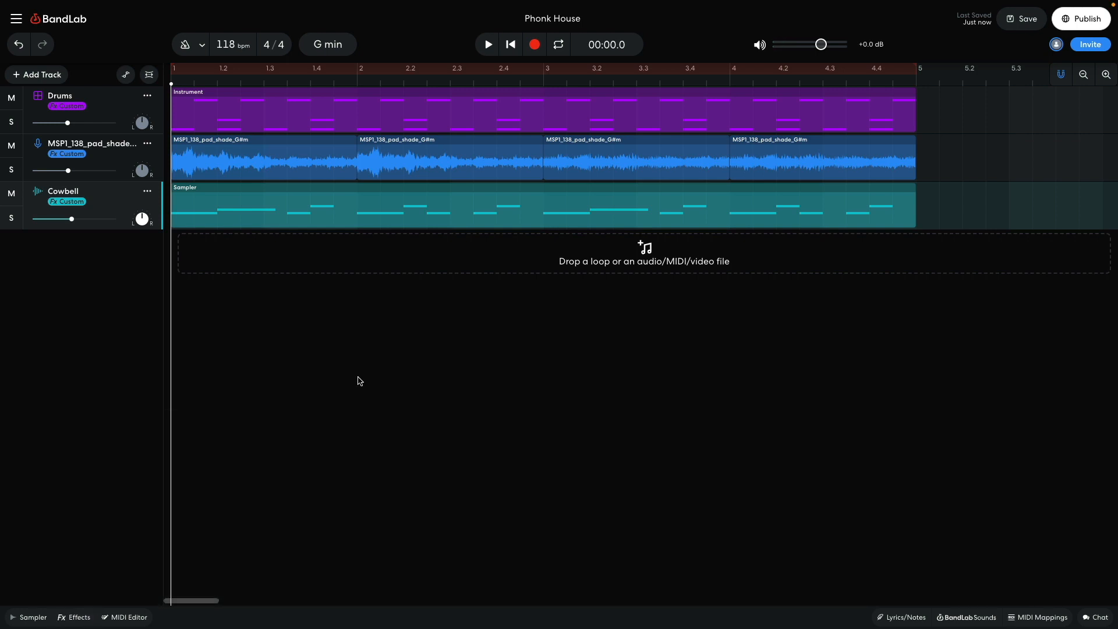
# Add a virtual instrument track below the Cowbell track and assign it the Sine Bass from the Synth Basses.
pyautogui.click(40, 74)
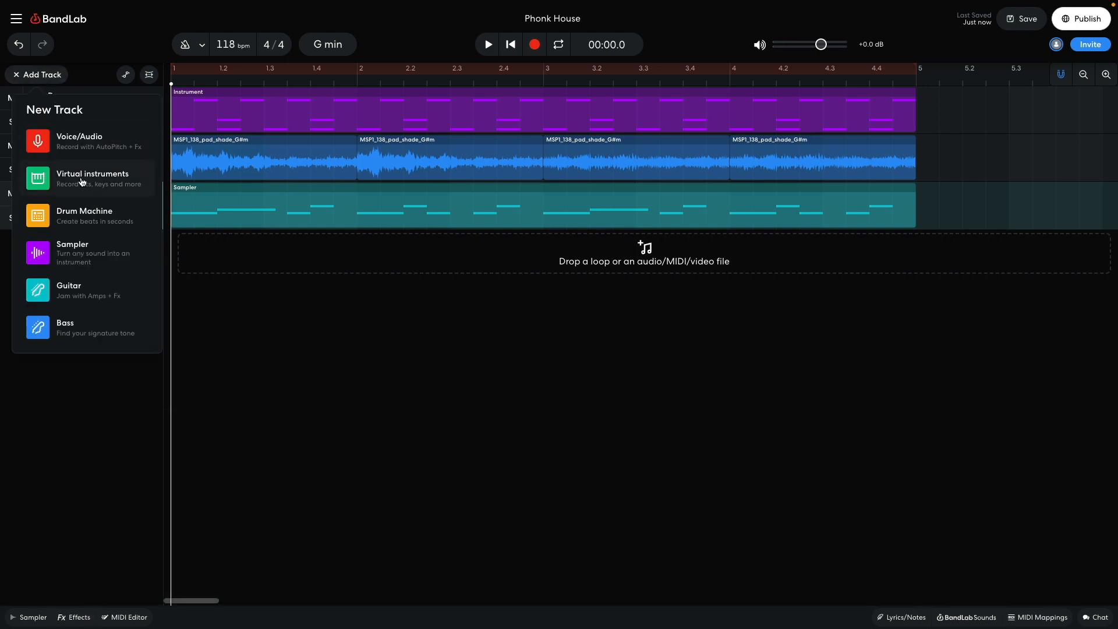
pyautogui.click(81, 178)
pyautogui.click(46, 616)
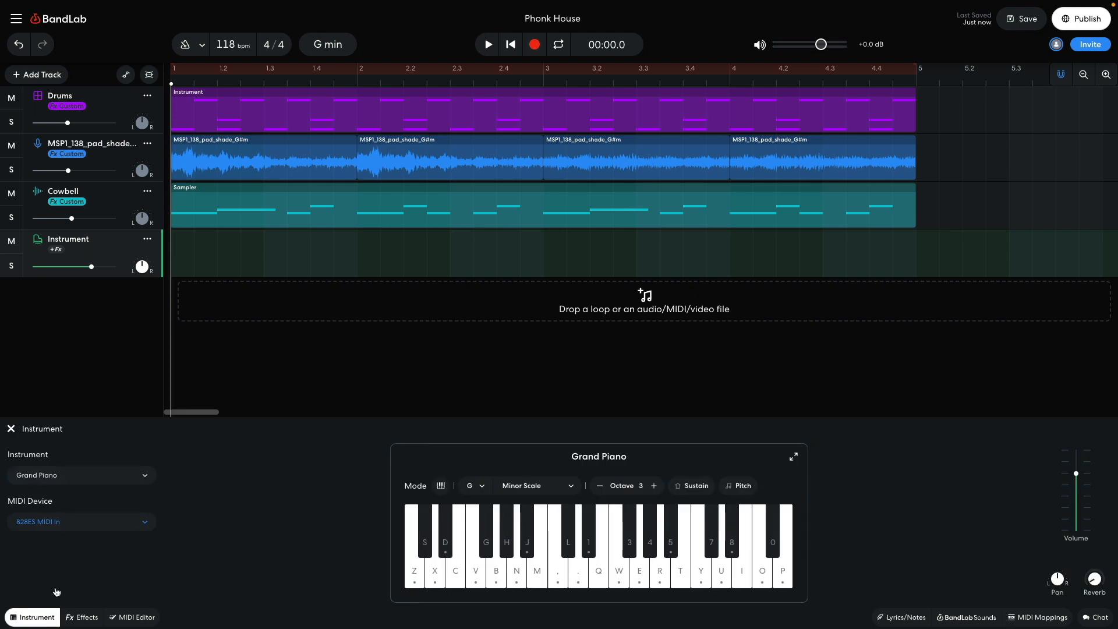
pyautogui.click(67, 480)
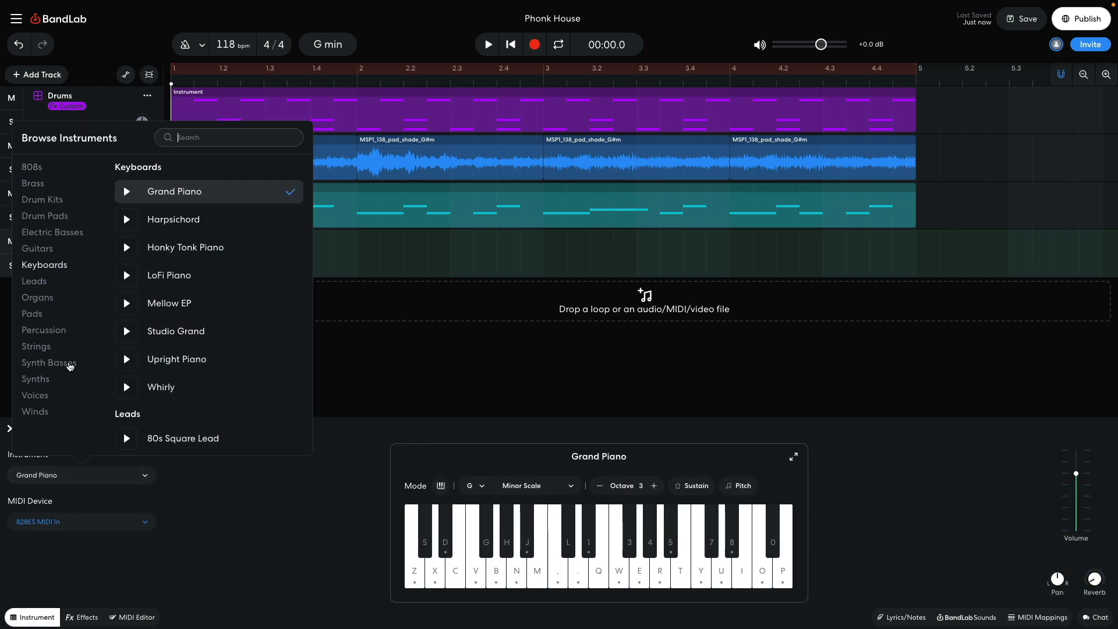
pyautogui.click(49, 362)
pyautogui.scroll(-12, 161, 357)
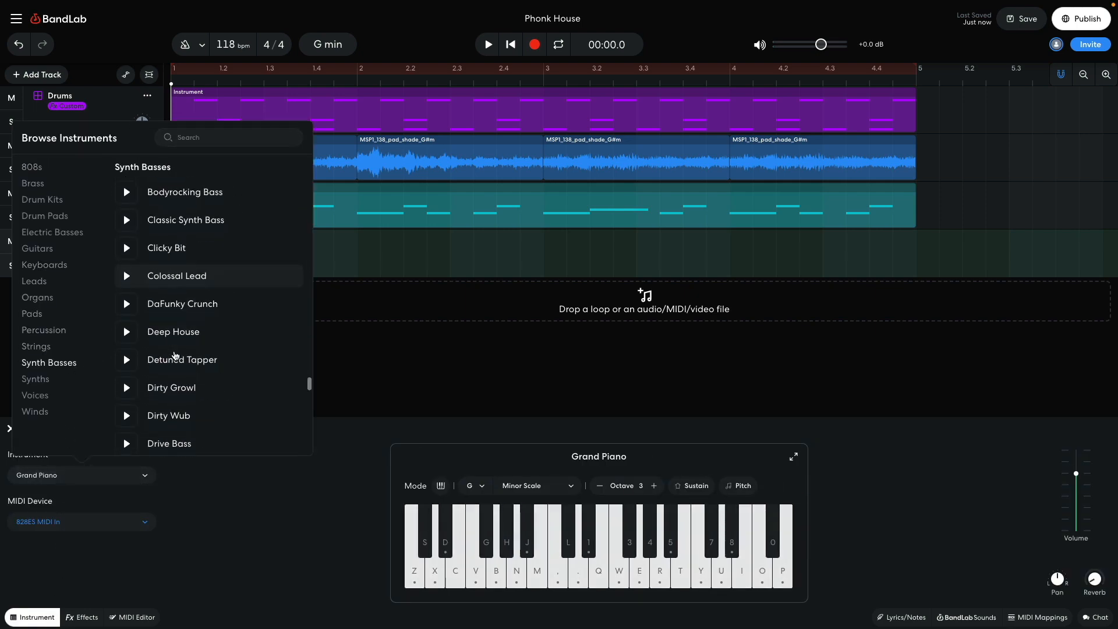
pyautogui.scroll(-3, 174, 356)
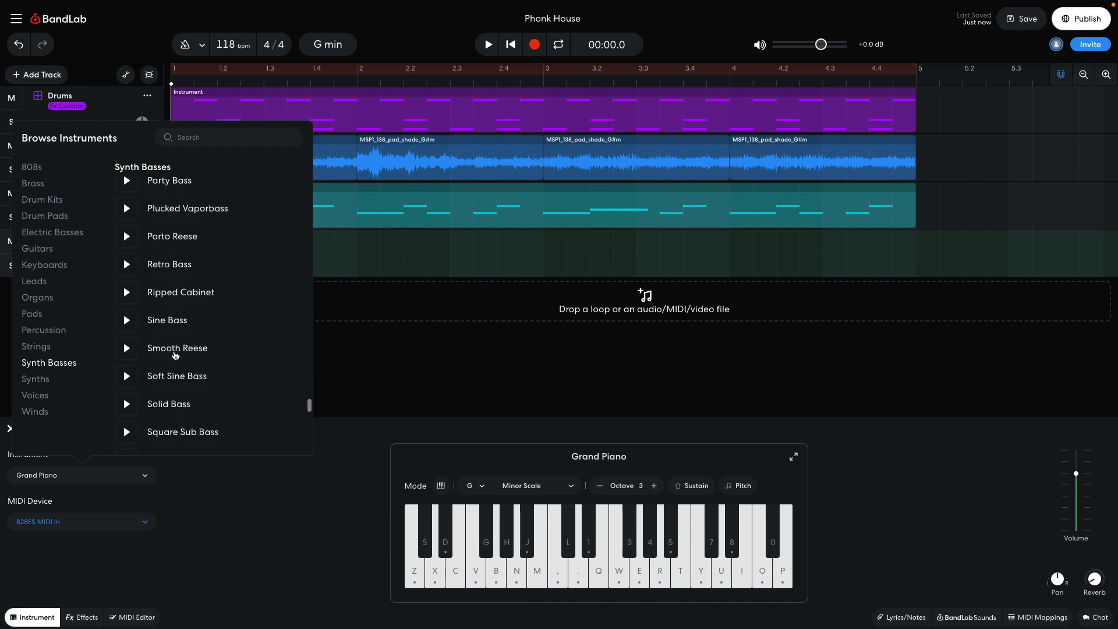
pyautogui.click(178, 325)
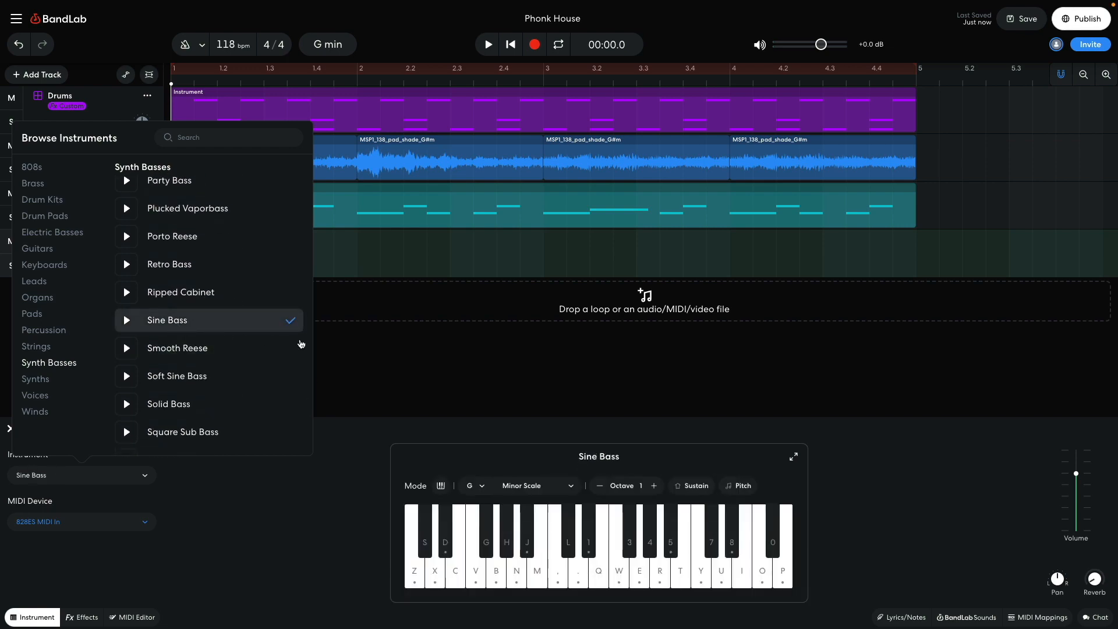
pyautogui.click(365, 353)
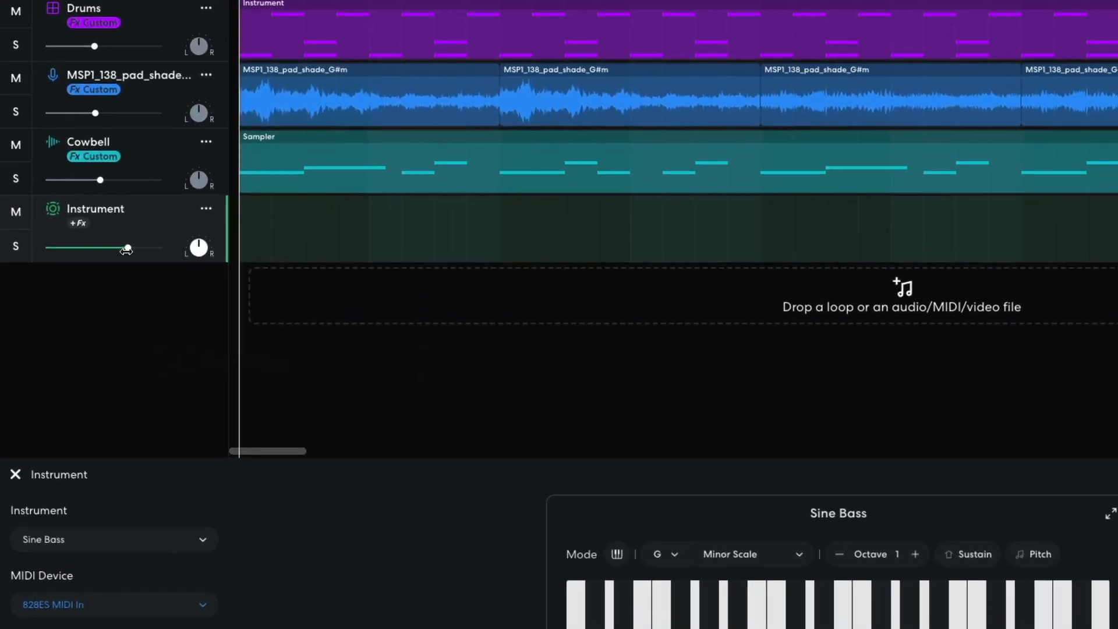
# Lower the Sine Bass track's volume and play the arrangement with the bass line.
pyautogui.moveTo(90, 267)
pyautogui.mouseDown()
pyautogui.moveTo(110, 249)
pyautogui.moveTo(97, 250)
pyautogui.mouseUp()
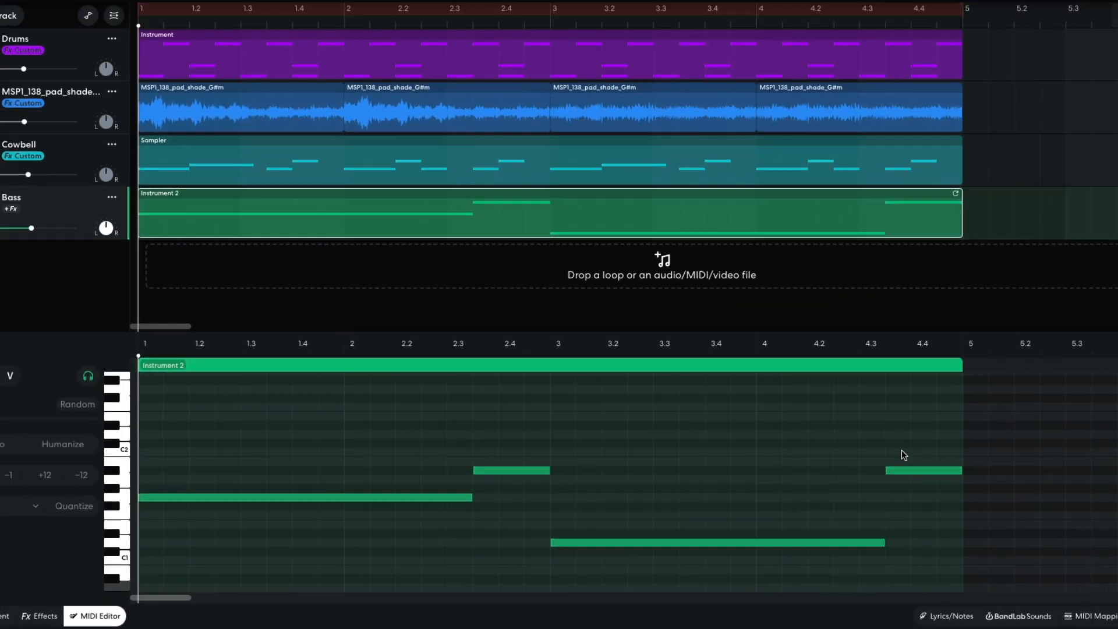
pyautogui.press('space')
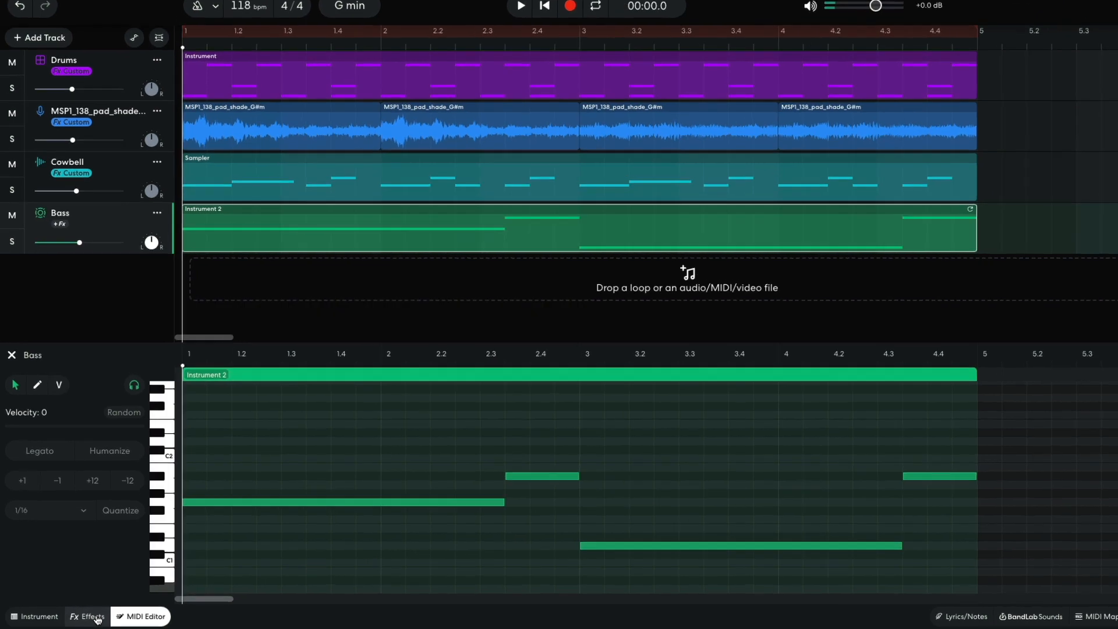
# Add a Bitcrusher distortion effect to the Bass track.
pyautogui.click(93, 617)
pyautogui.click(307, 495)
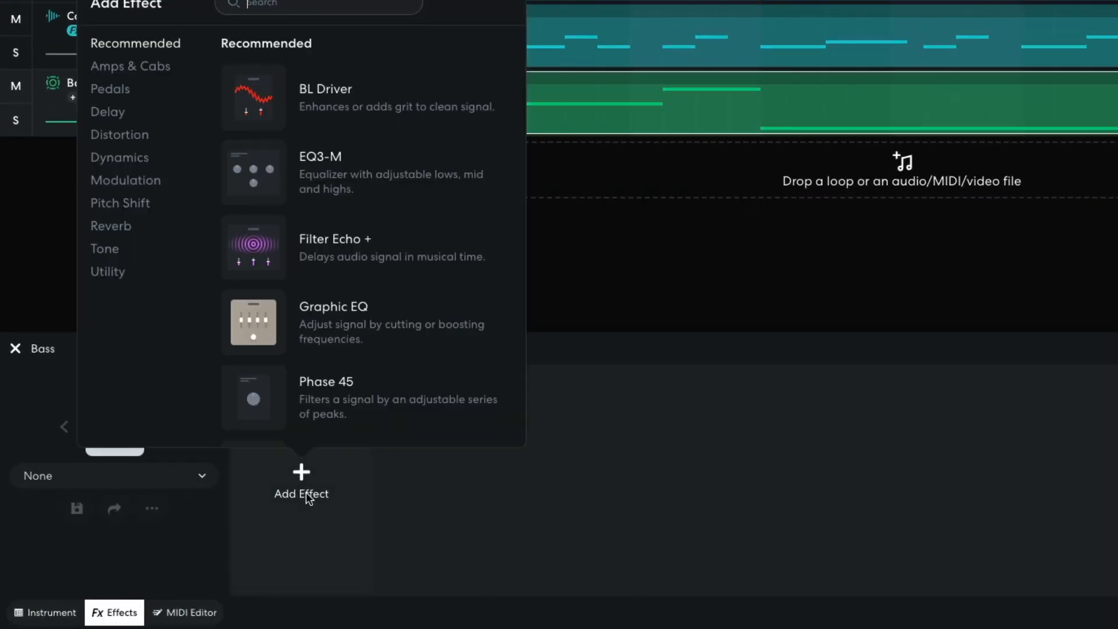
pyautogui.click(131, 136)
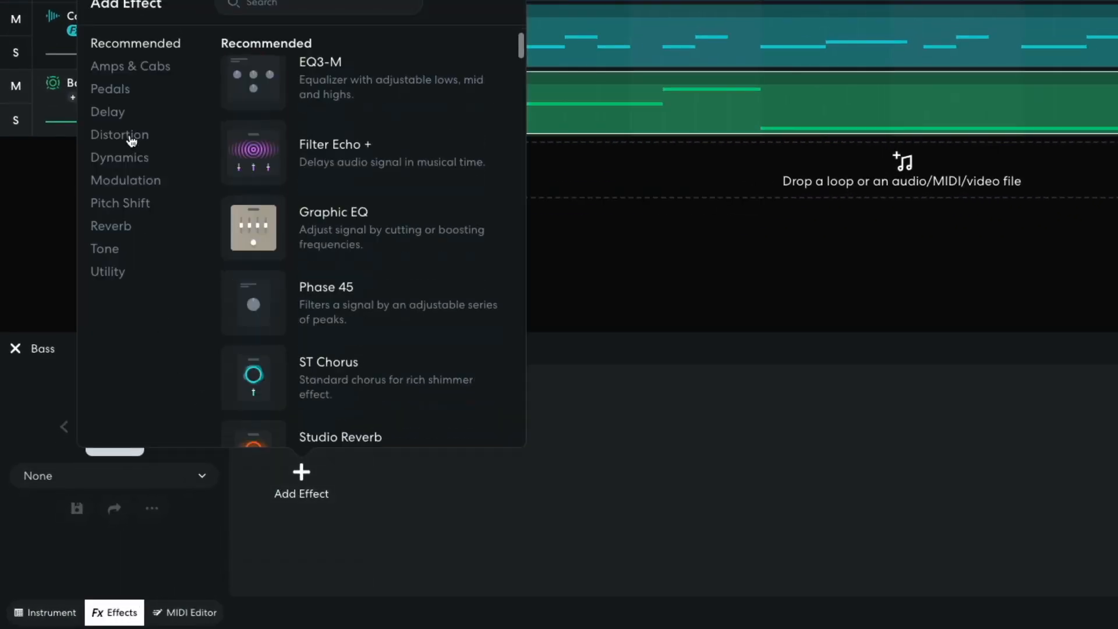
pyautogui.click(236, 106)
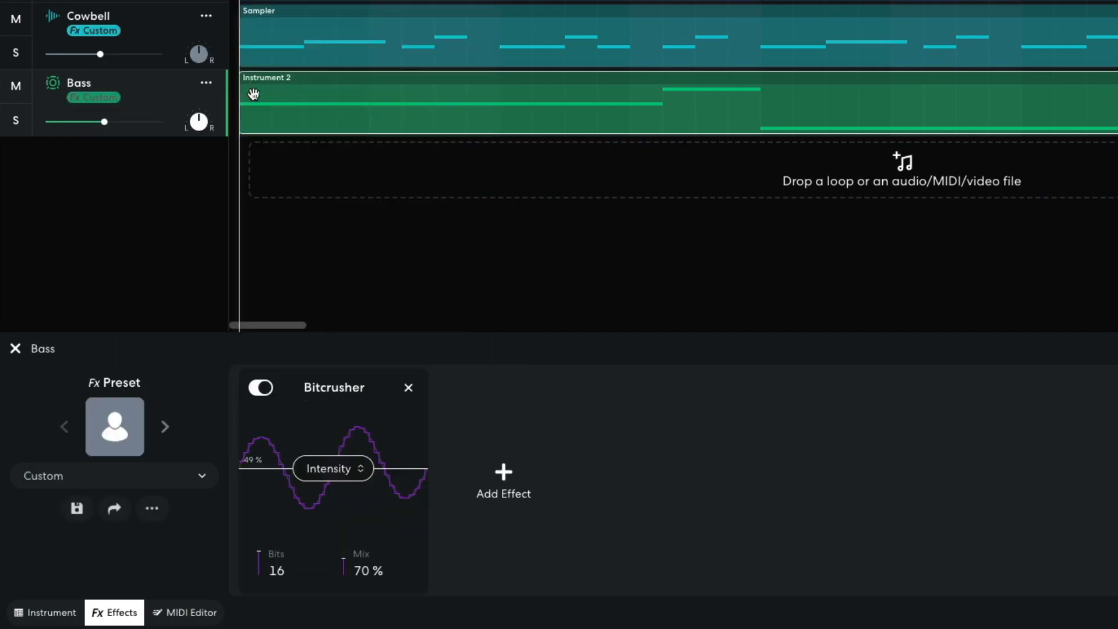
# Set the Bass track's Bitcrusher intensity to 6% and bits to 8, and play back the arrangement.
pyautogui.moveTo(331, 464); pyautogui.dragTo(327, 508)
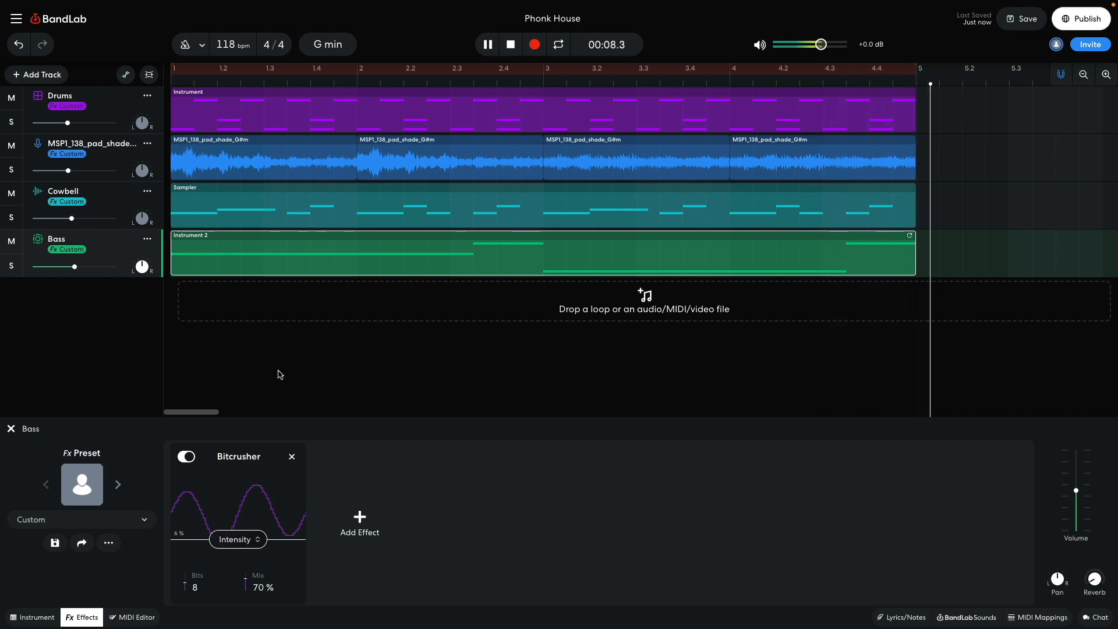
pyautogui.click(279, 375)
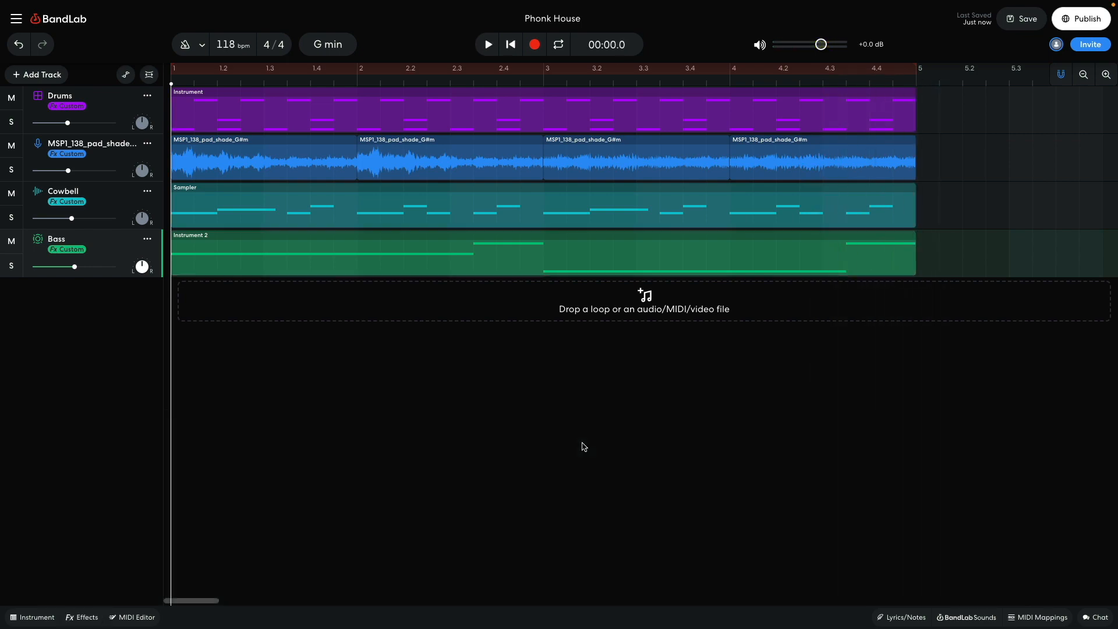
# Open the Super Phonk pack in BandLab Sounds and filter its samples to the Voice instrument.
pyautogui.click(962, 617)
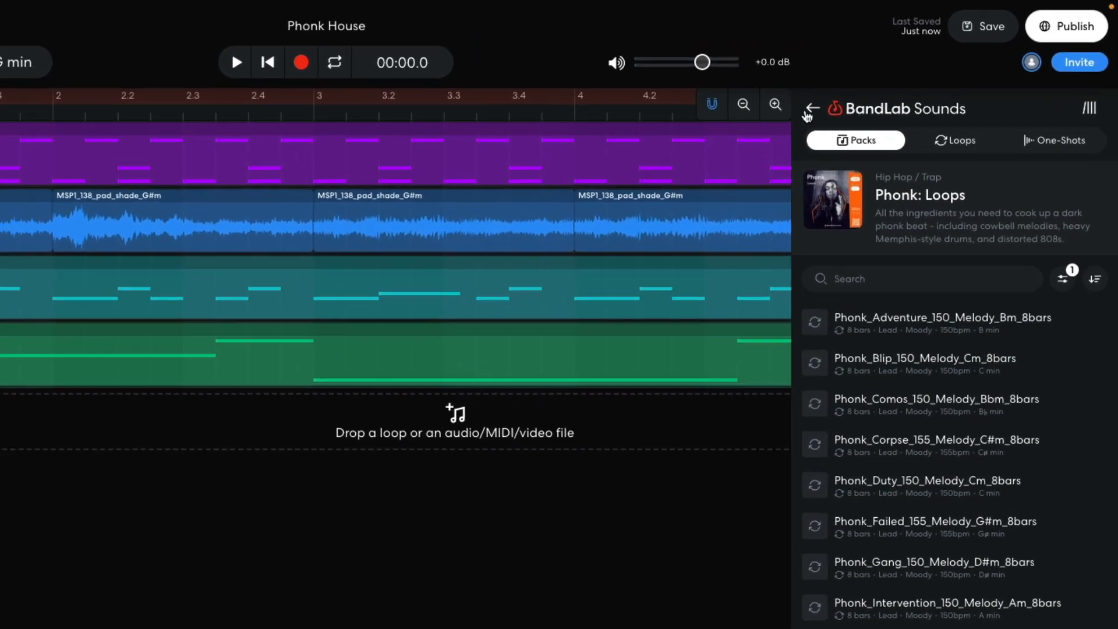
pyautogui.click(809, 111)
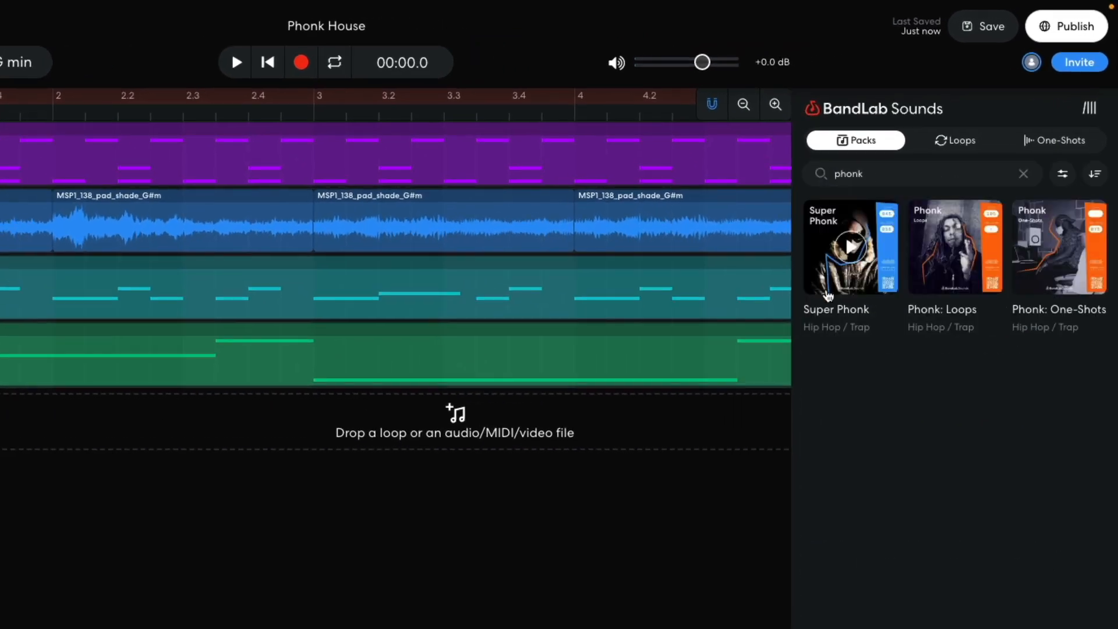
pyautogui.click(829, 313)
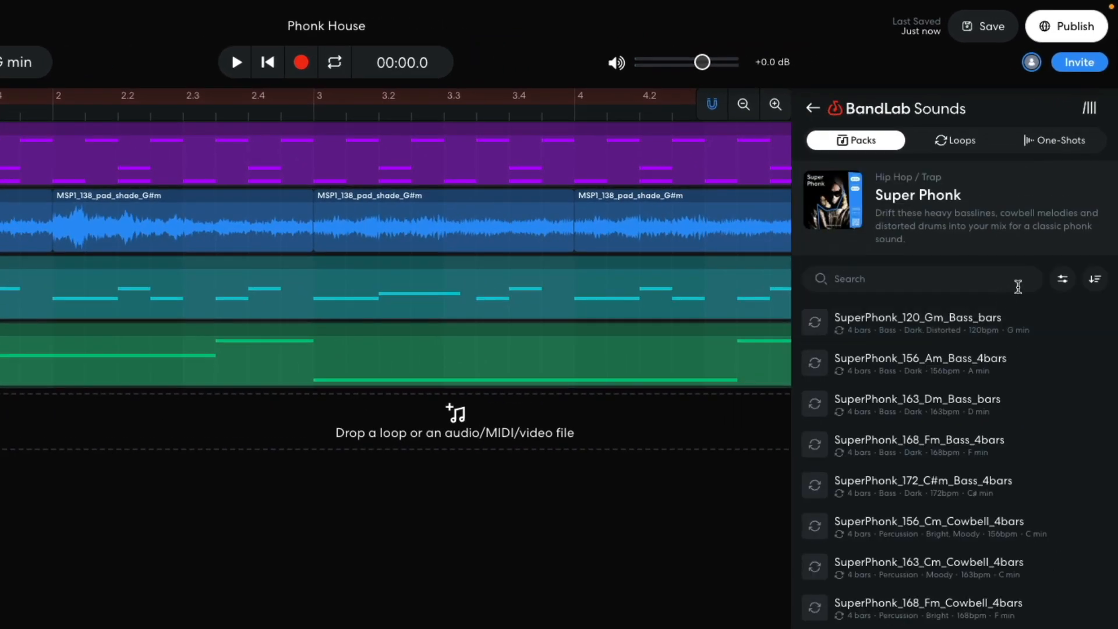
pyautogui.click(1062, 281)
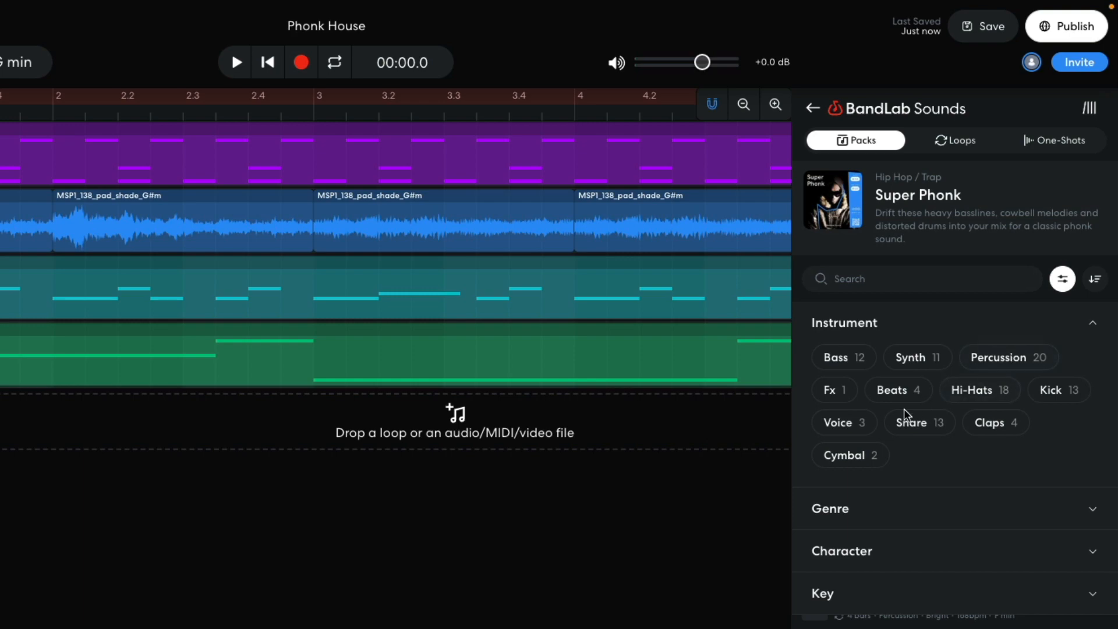
pyautogui.click(841, 423)
pyautogui.click(642, 598)
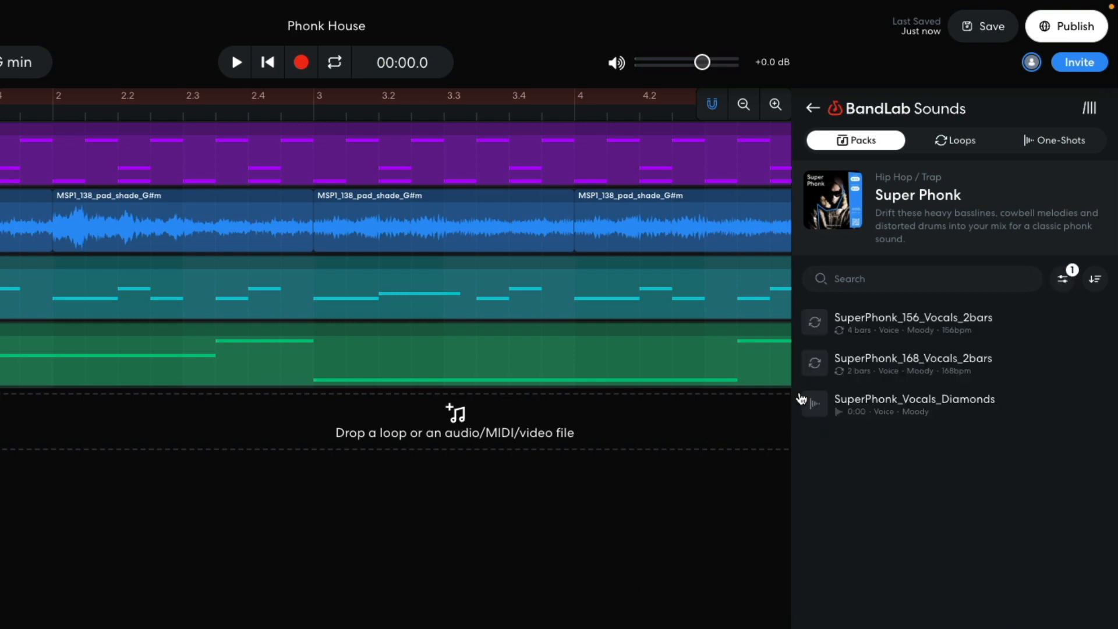
# Place the SuperPhonk_156_Vocals_2bars loop at bar 1 on a new track below Bass and play the chopped vocals soloed with the drums.
pyautogui.moveTo(803, 320); pyautogui.dragTo(175, 304)
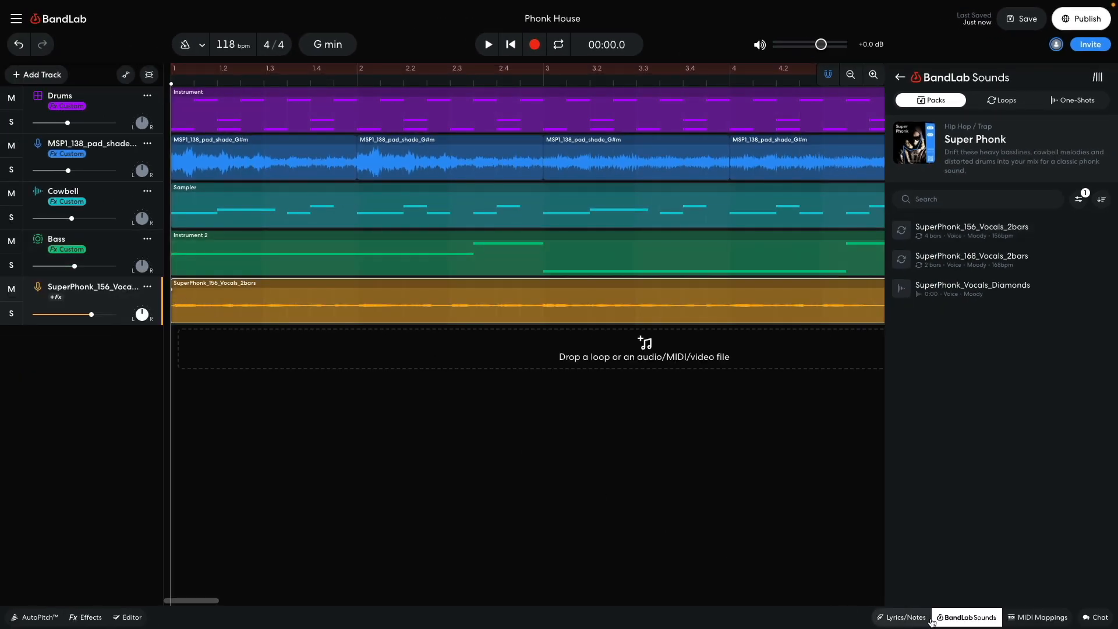
pyautogui.click(966, 617)
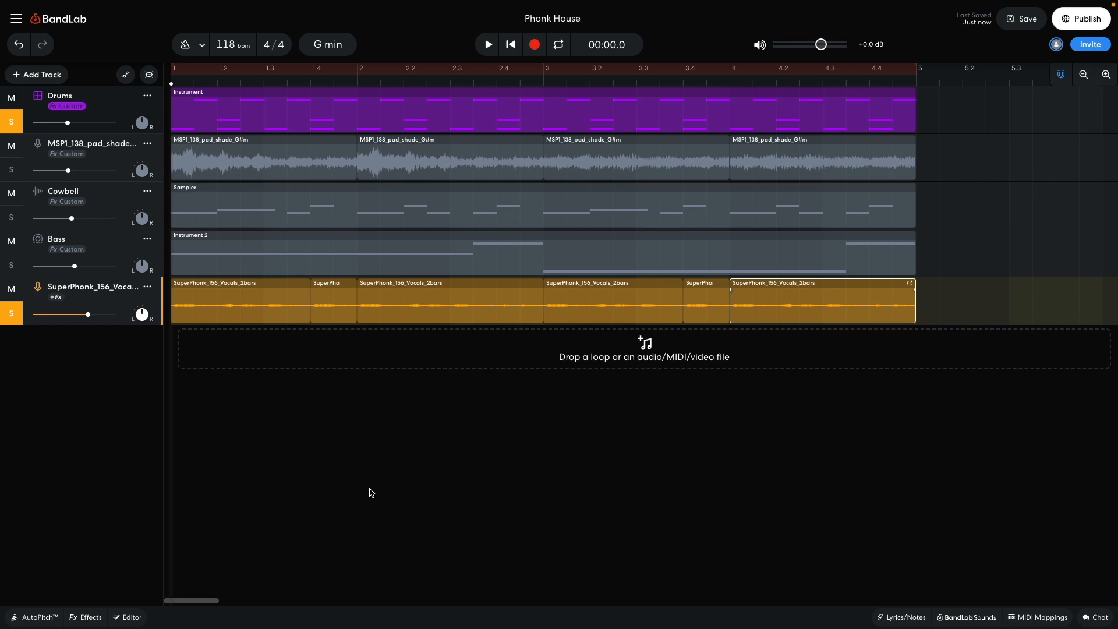
pyautogui.press('space')
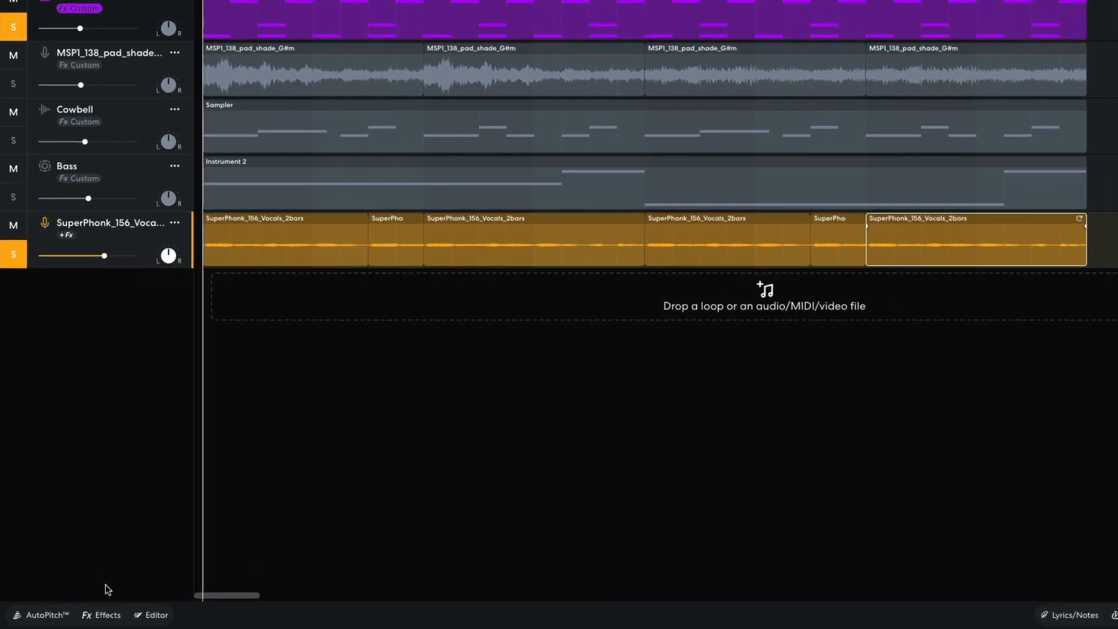
# Add a Ping Pong Delay to the vocal track with the mix set to 14% and play it back.
pyautogui.click(86, 617)
pyautogui.click(209, 529)
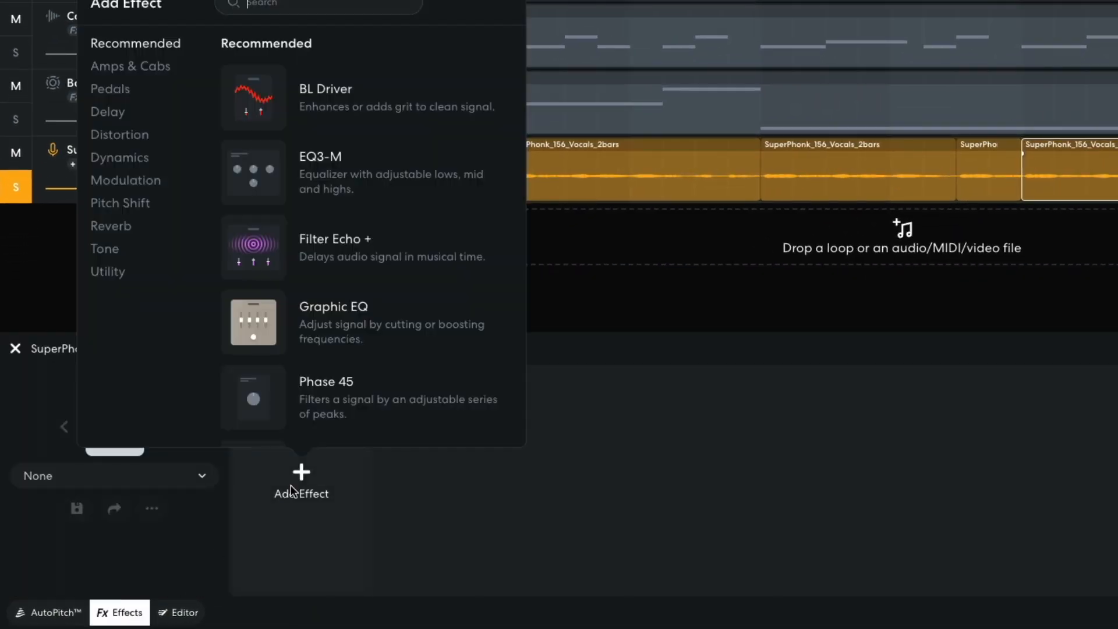
pyautogui.click(116, 119)
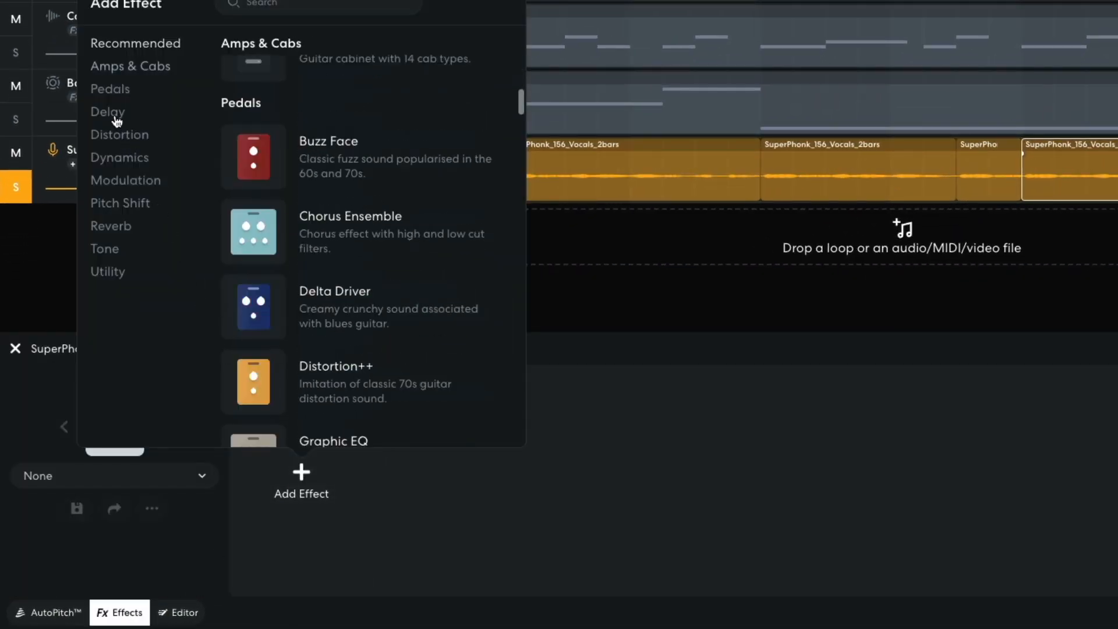
pyautogui.click(341, 304)
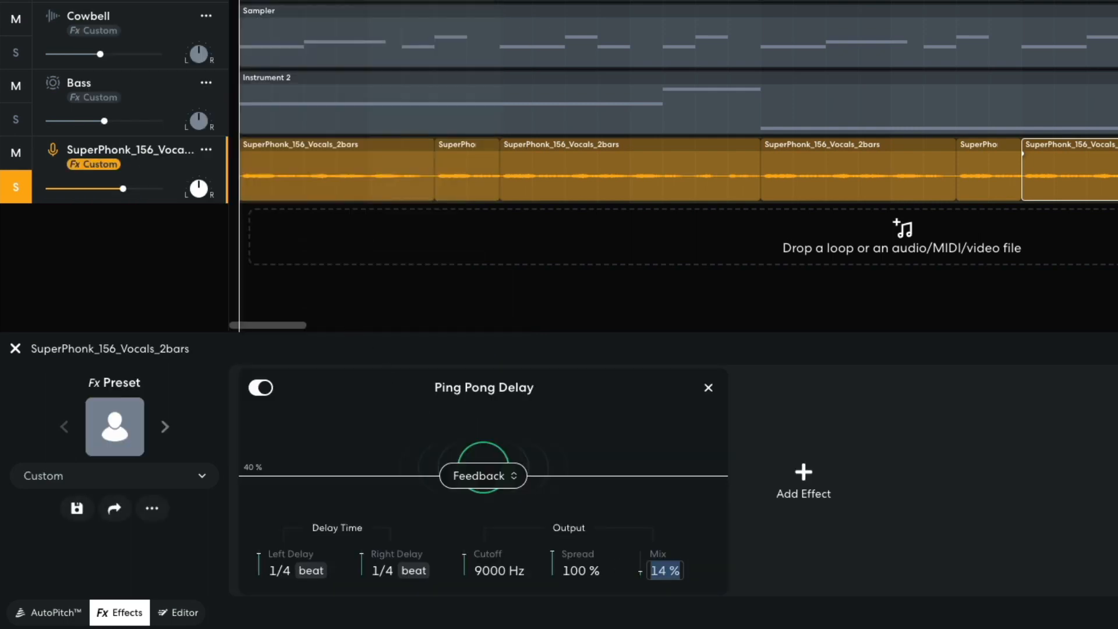
pyautogui.click(1016, 454)
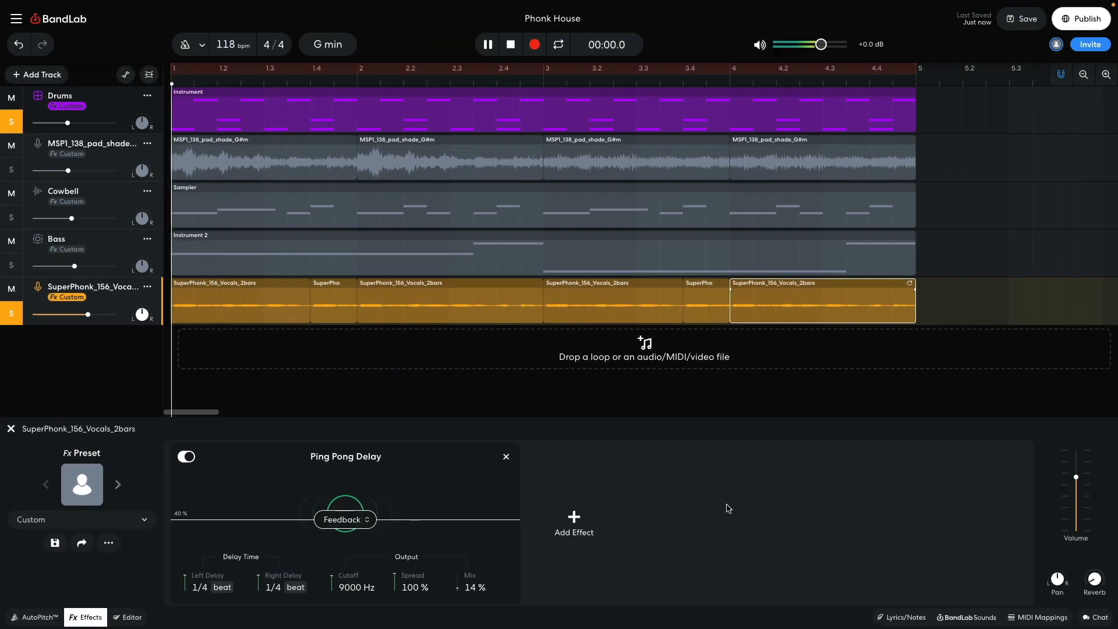